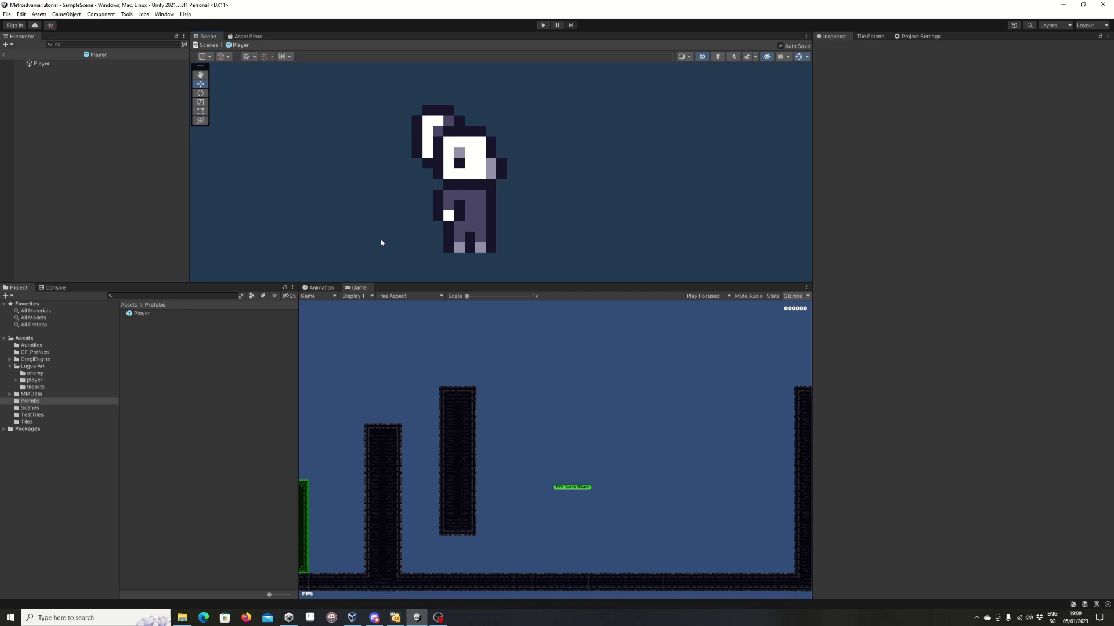
# Step: Replace the sprite in the Player prefab's Sprite Renderer with attack_4 from the player's attack folder
pyautogui.click(468, 181)
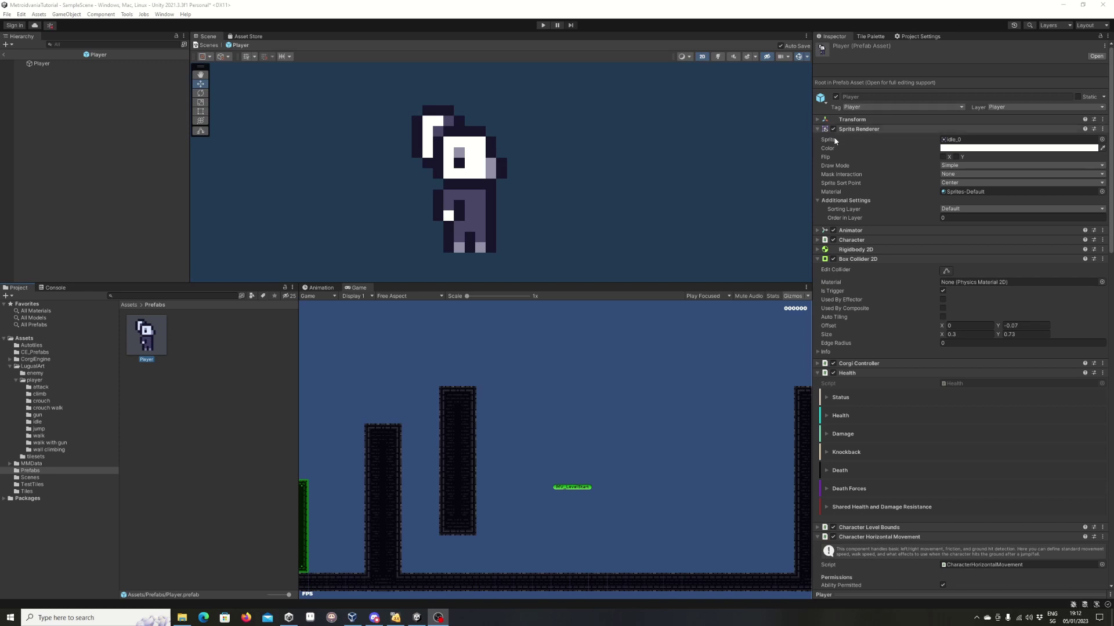
pyautogui.click(963, 141)
pyautogui.doubleClick(963, 141)
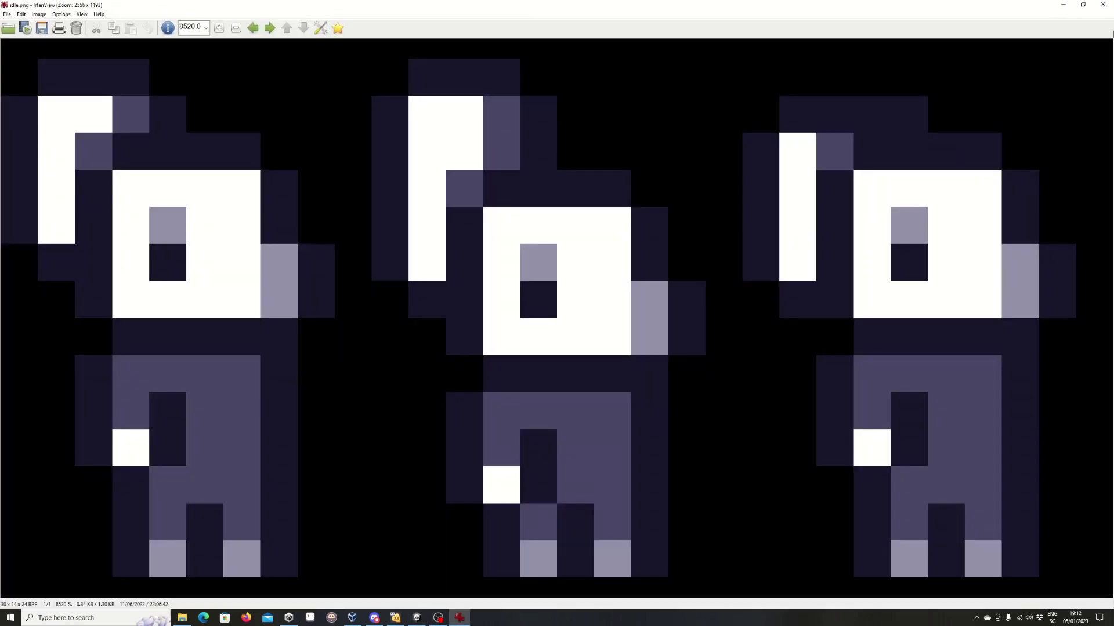
pyautogui.click(1102, 5)
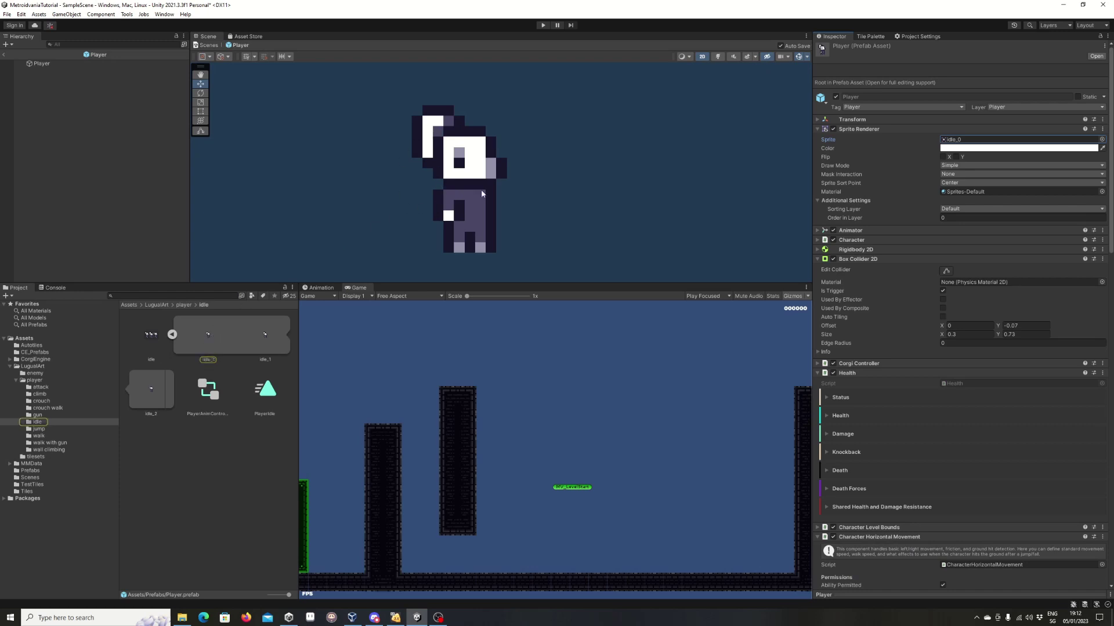
pyautogui.click(40, 388)
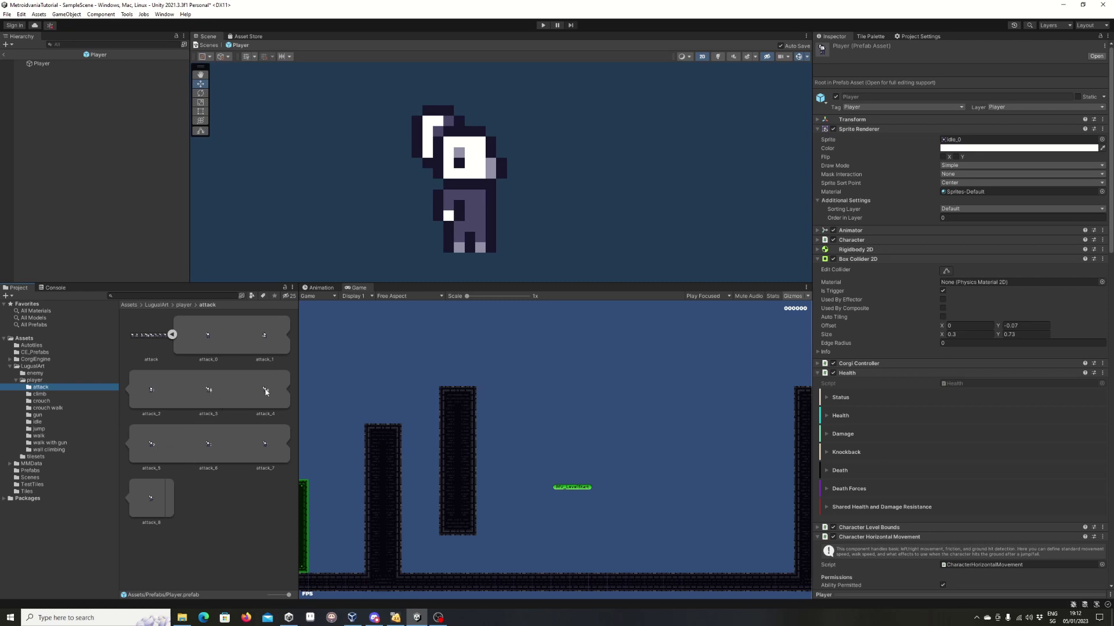
pyautogui.moveTo(265, 392); pyautogui.dragTo(956, 143)
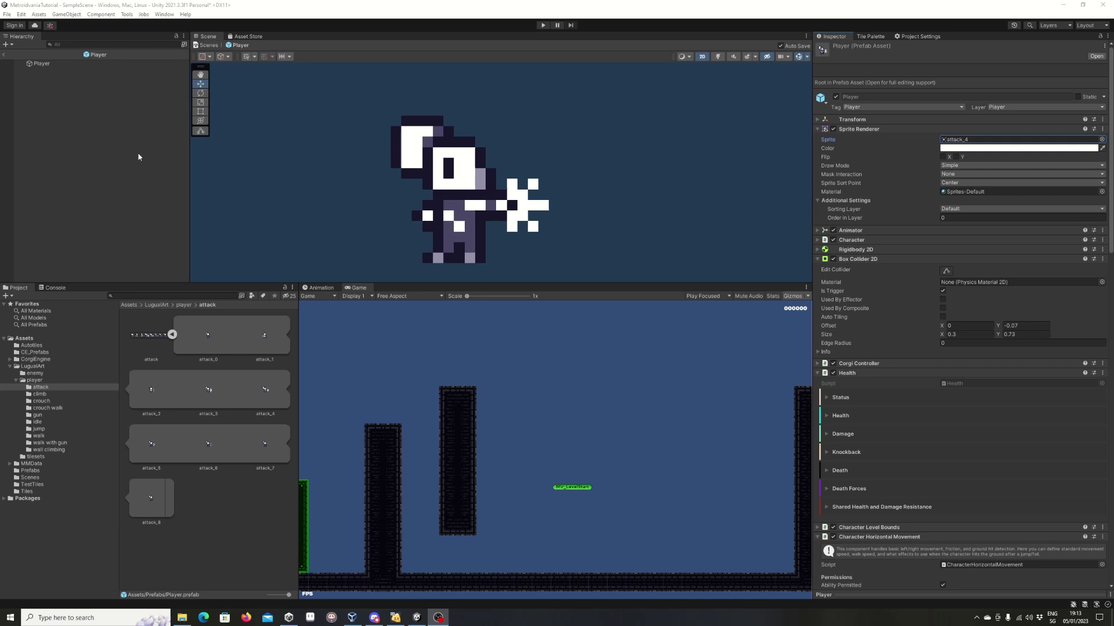
# Step: Create an empty child object under Player and name it Melee
pyautogui.click(41, 64)
pyautogui.rightClick(41, 65)
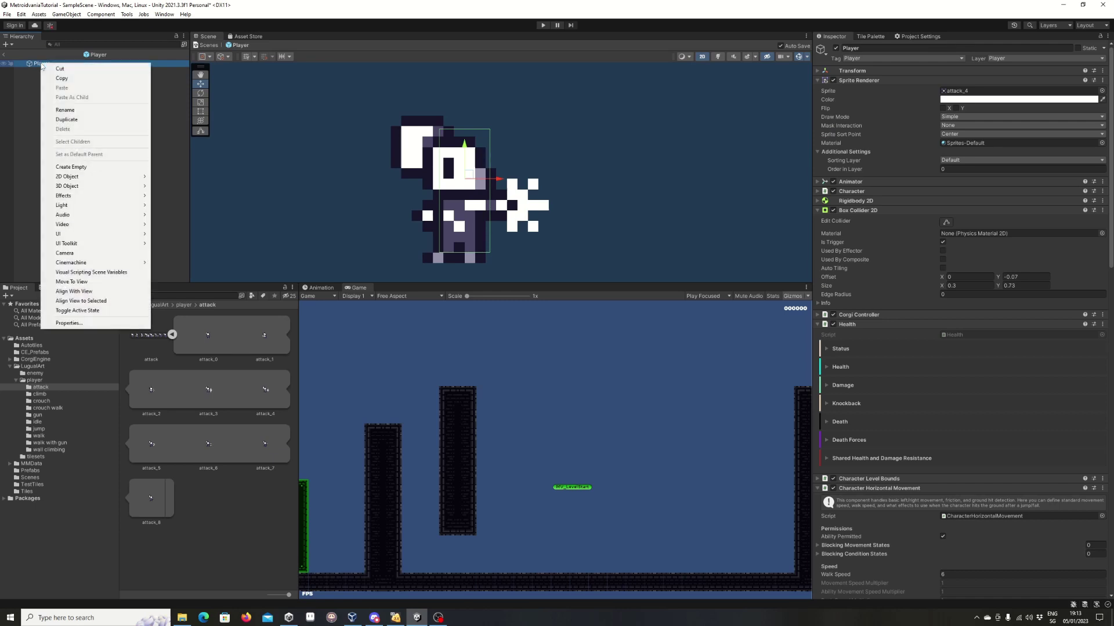
pyautogui.click(92, 168)
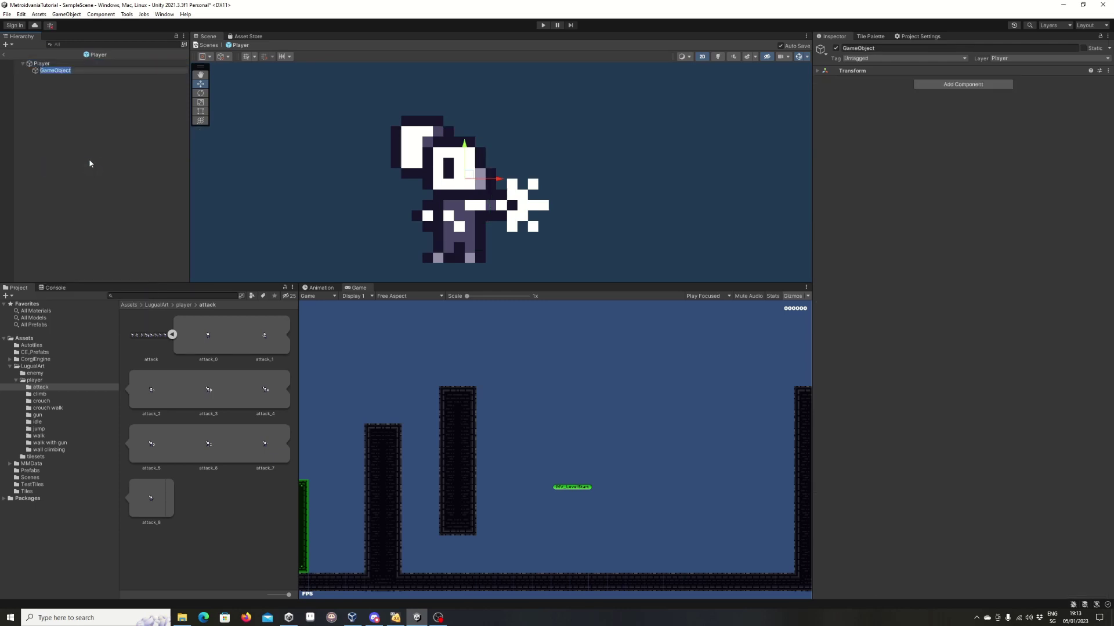
pyautogui.click(899, 47)
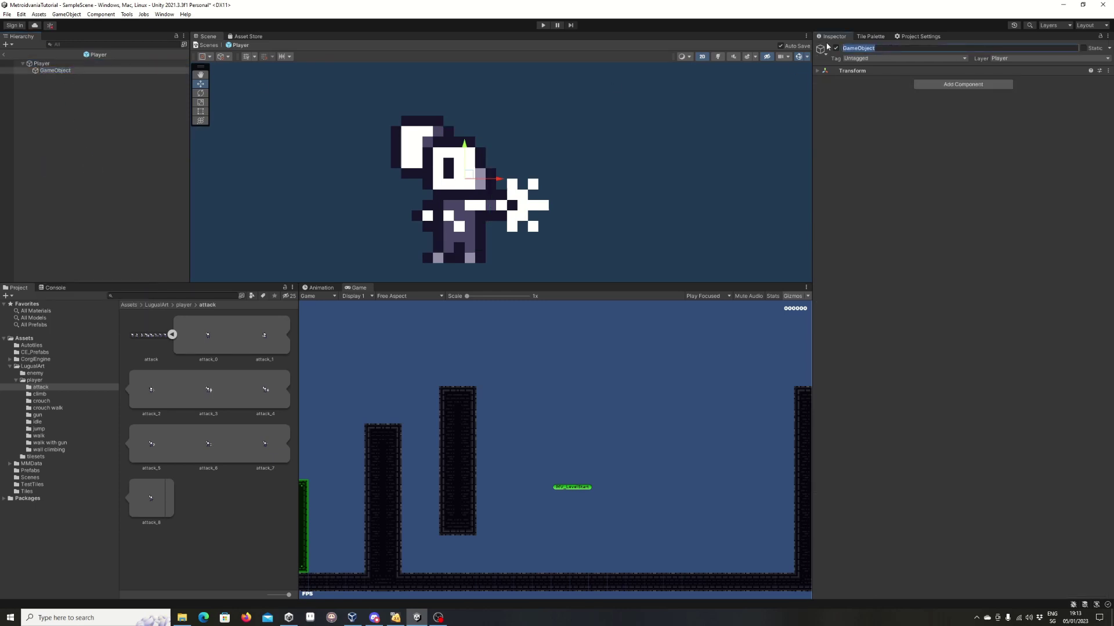
pyautogui.hotkey('ctrl', 'a')
pyautogui.write('m')
pyautogui.press('BackSpace')
pyautogui.press('Return')
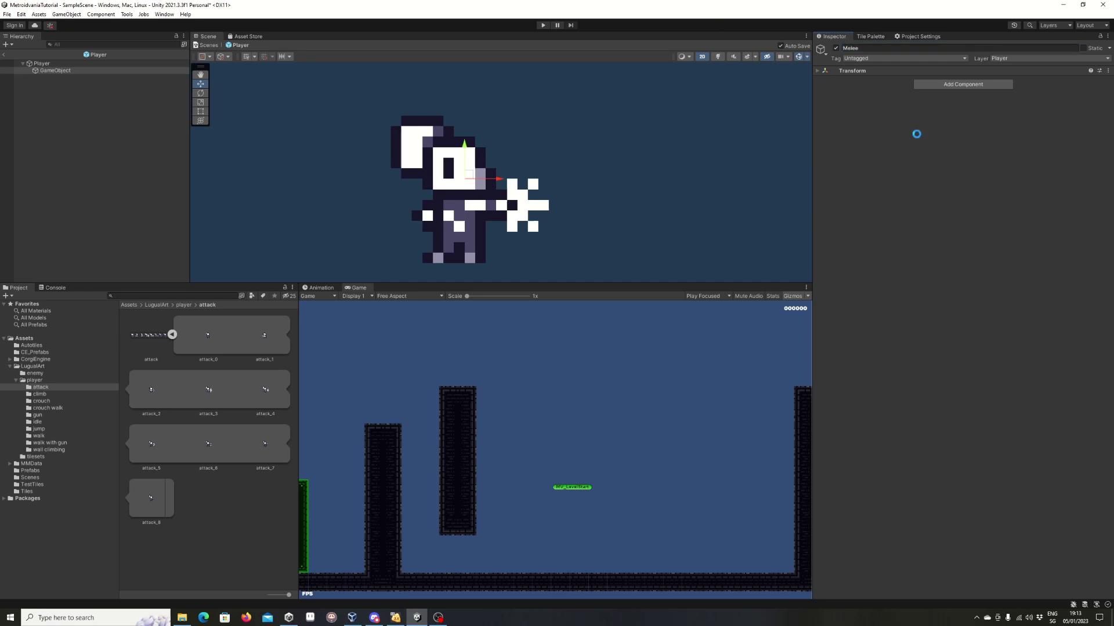
# Step: Add a Melee Weapon component to the Melee object
pyautogui.click(941, 84)
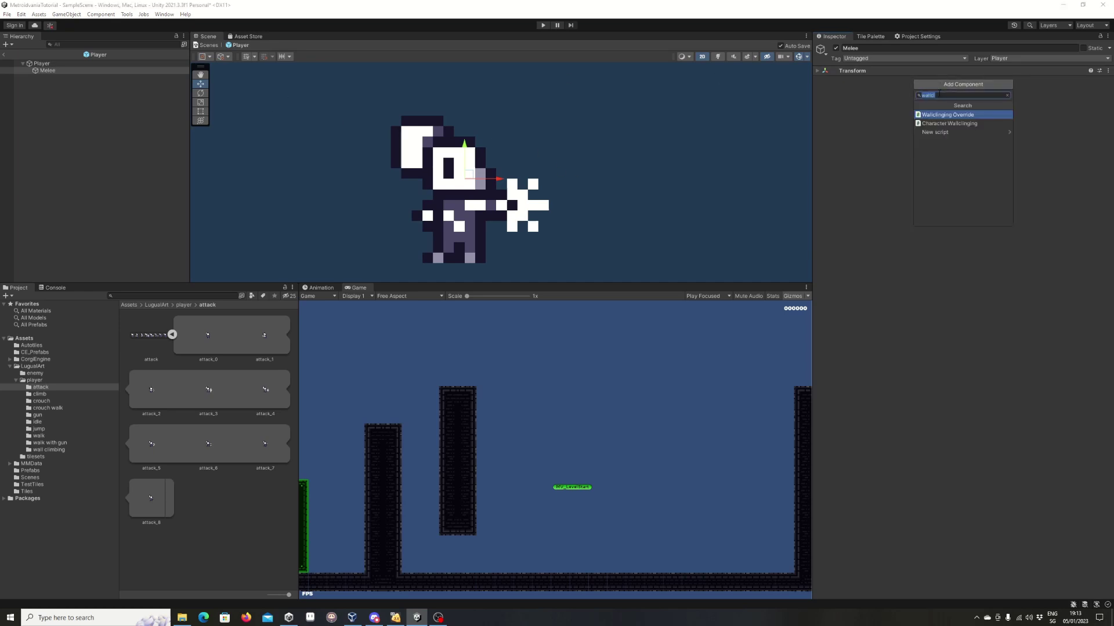
pyautogui.write('mel')
pyautogui.click(940, 115)
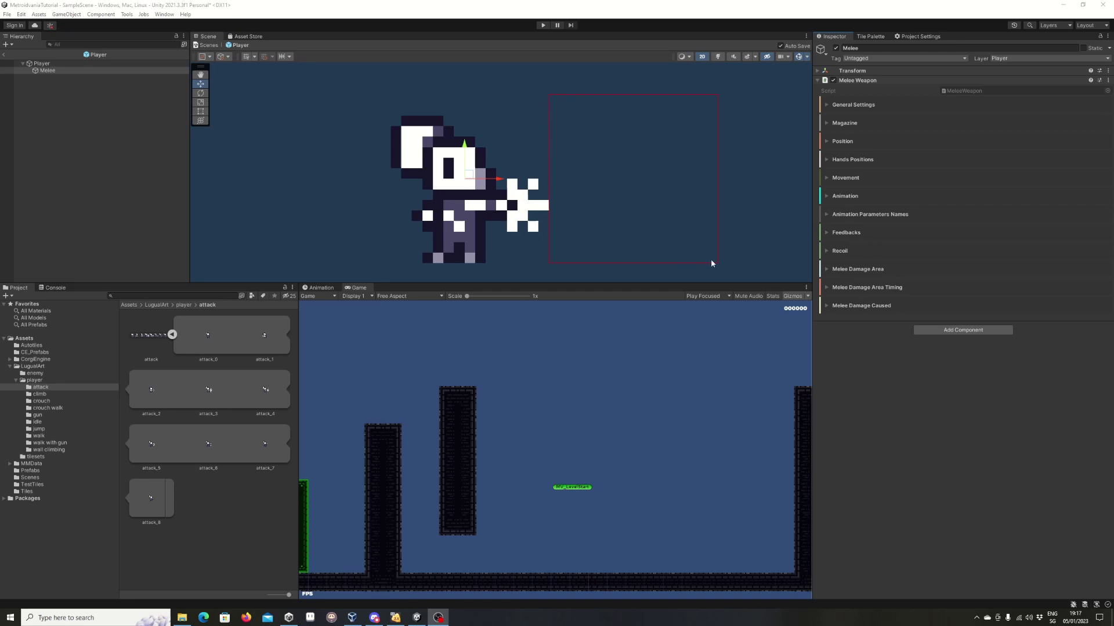
# Step: Try Existing as the Melee Damage Area Mode and set it back to Generated
pyautogui.click(827, 271)
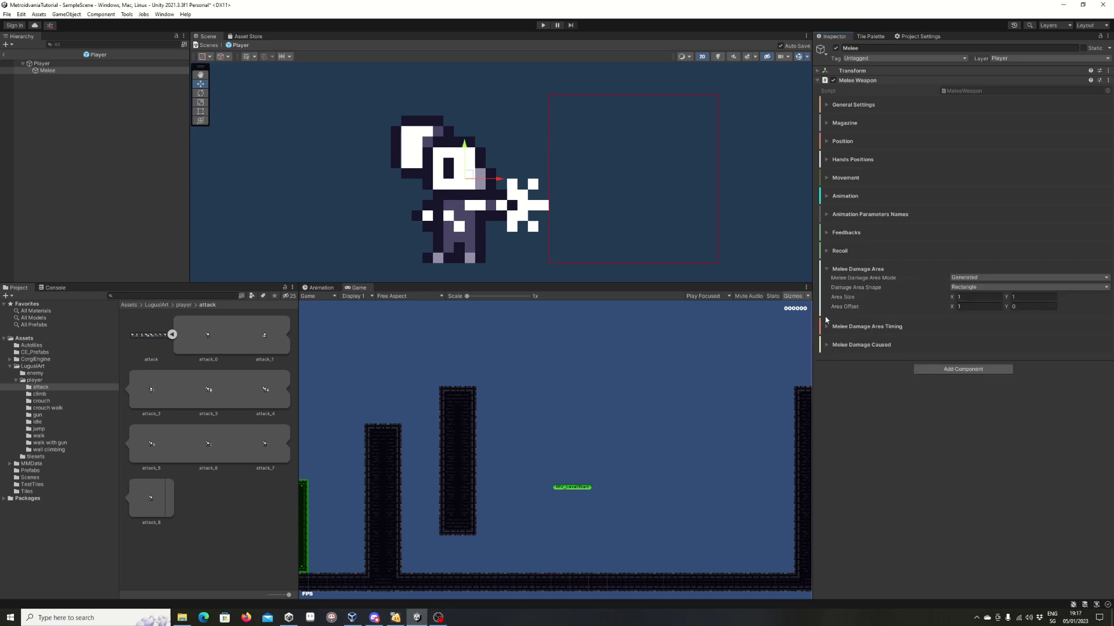
pyautogui.moveTo(846, 279)
pyautogui.click(959, 279)
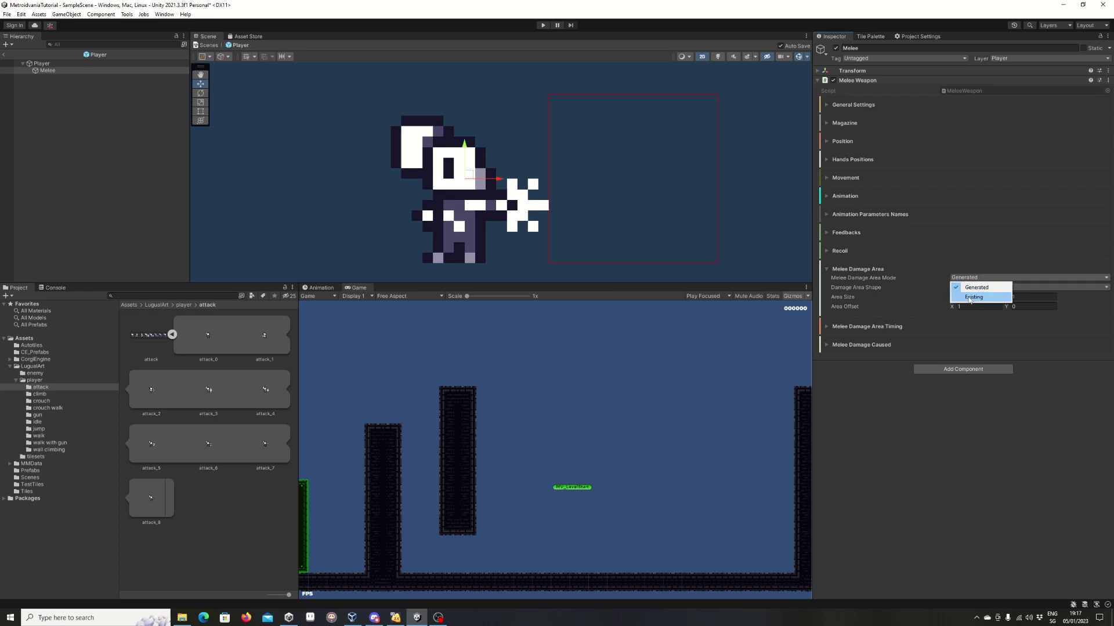
pyautogui.click(968, 298)
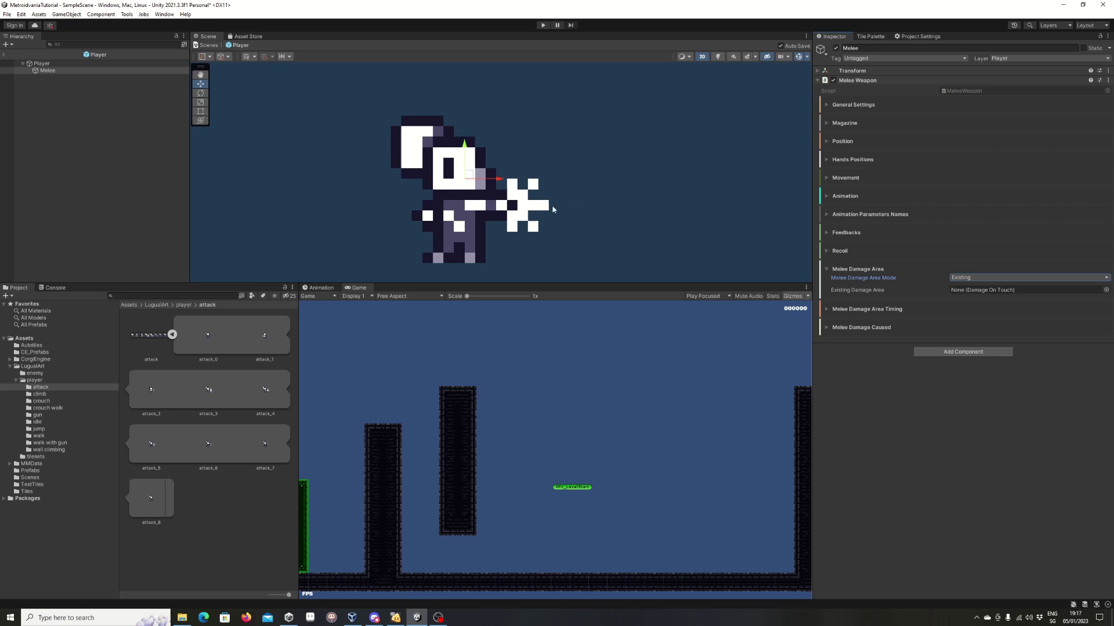
pyautogui.click(977, 278)
pyautogui.click(980, 288)
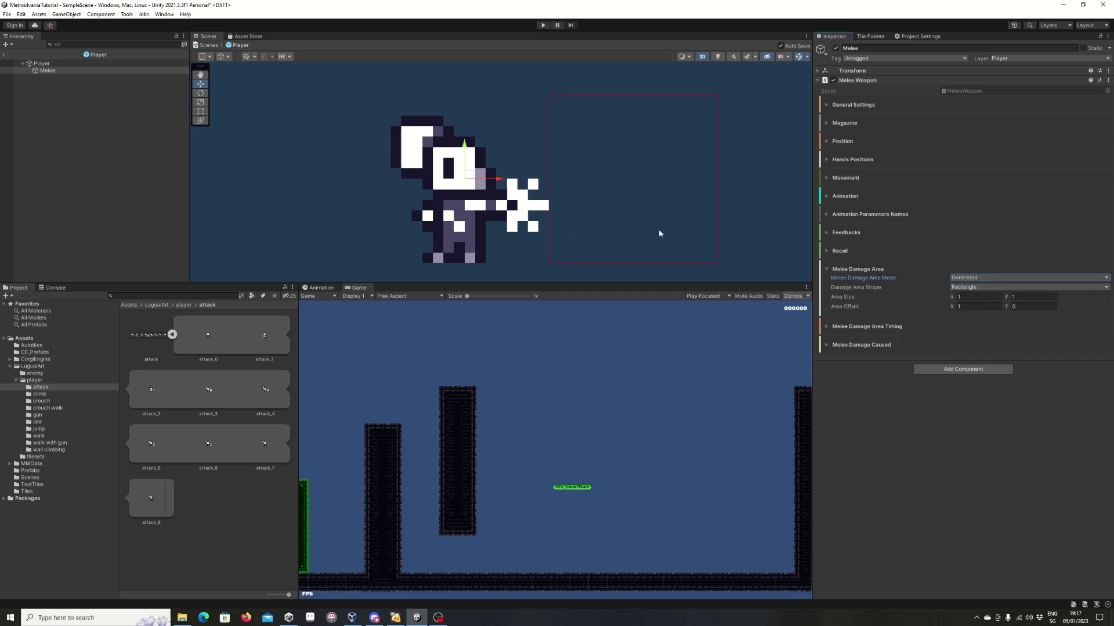
# Step: Try Circle as the Damage Area Shape and return it to Rectangle
pyautogui.click(951, 288)
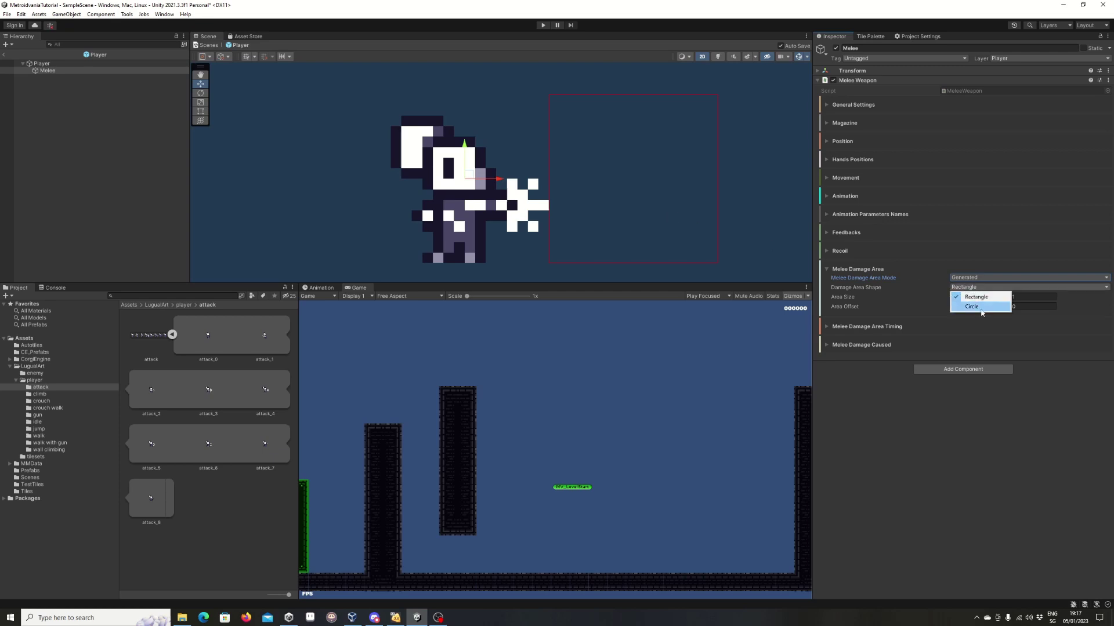
pyautogui.click(980, 308)
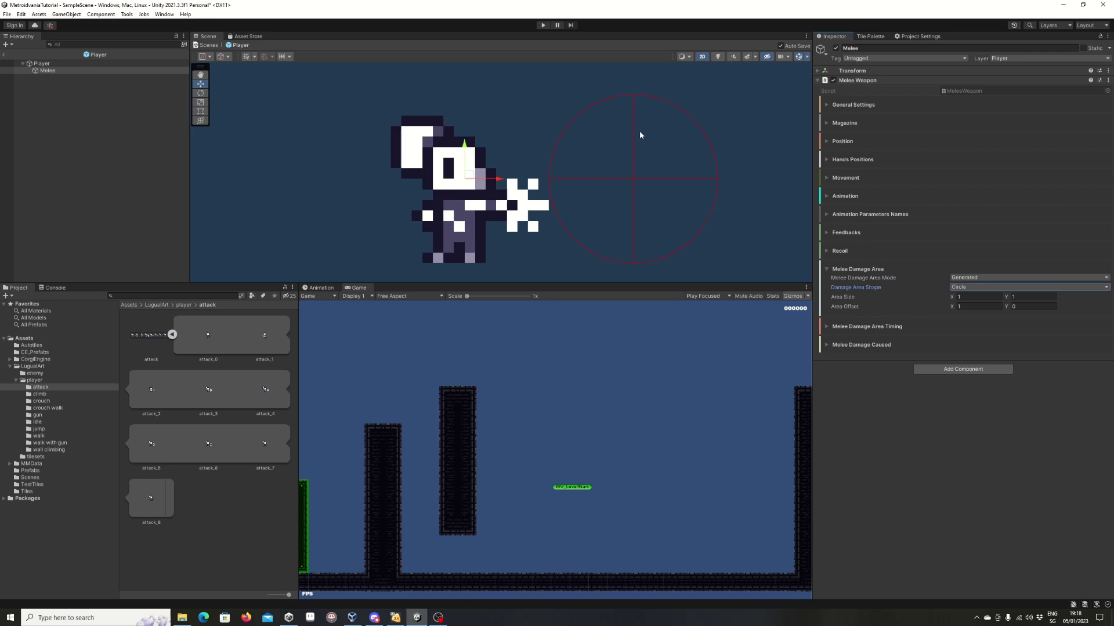
pyautogui.click(966, 289)
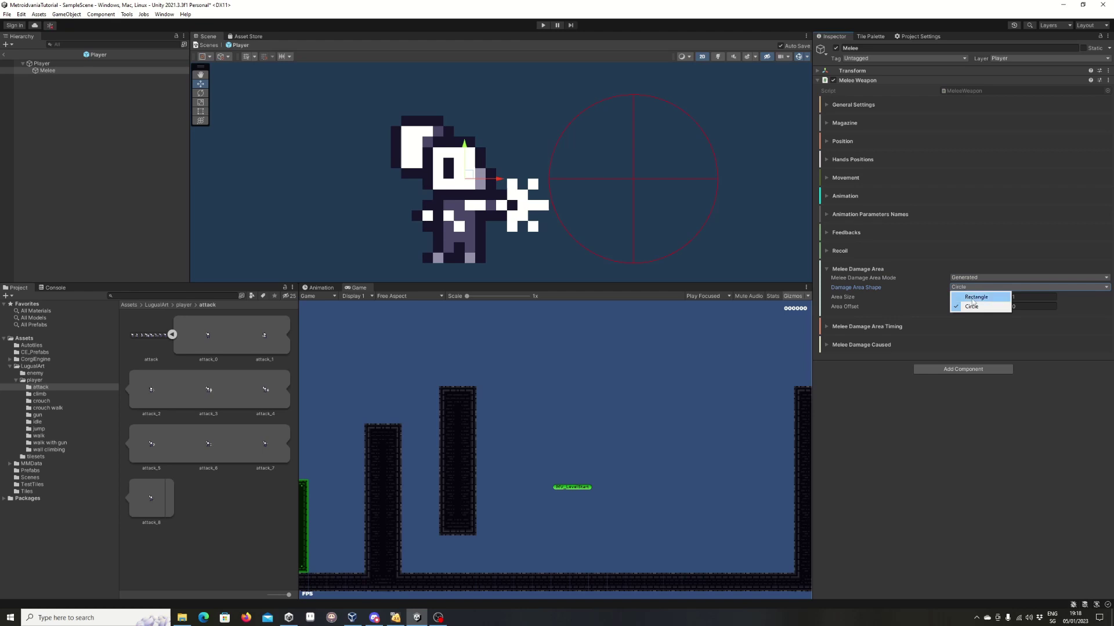
pyautogui.click(979, 297)
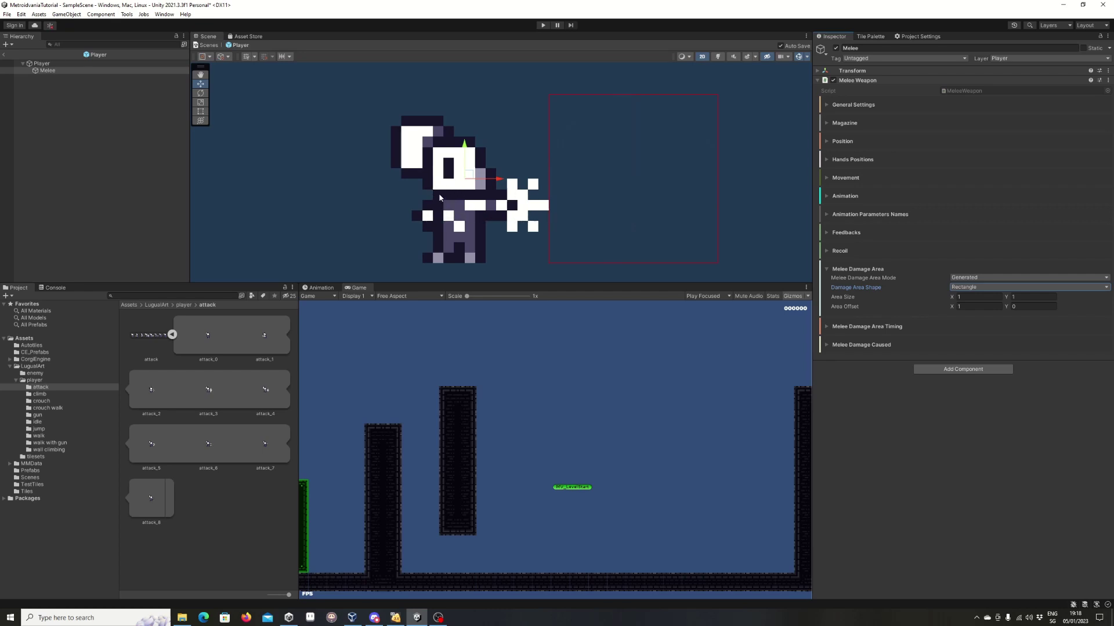
# Step: Set the melee damage area's Y offset to -0.15 and its Y size to 0.13
pyautogui.click(972, 297)
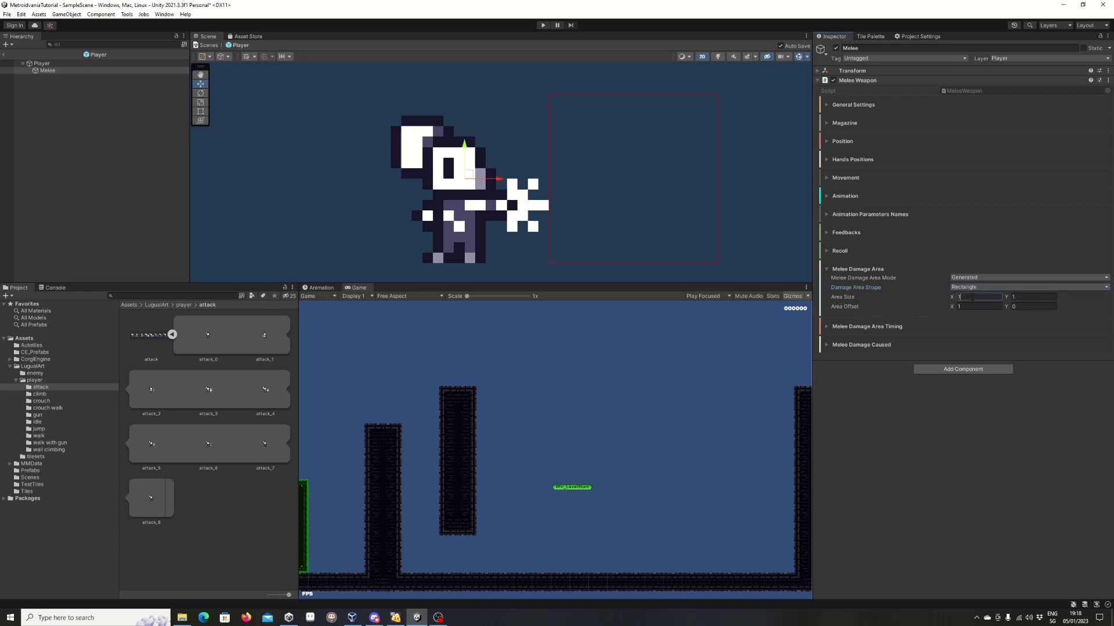
pyautogui.write('0')
pyautogui.press('Tab')
pyautogui.write('0')
pyautogui.press('Tab')
pyautogui.press('Tab')
pyautogui.write('-0.15')
pyautogui.click(1021, 297)
pyautogui.moveTo(1040, 298); pyautogui.dragTo(1010, 298)
pyautogui.write('0.19')
pyautogui.press('BackSpace')
pyautogui.write('3')
# Step: Try an X size of 0.27 and an X offset of 0.25 for the melee damage area
pyautogui.click(967, 297)
pyautogui.write('0.8')
pyautogui.press('BackSpace')
pyautogui.write('27')
pyautogui.moveTo(952, 307); pyautogui.dragTo(937, 307)
pyautogui.click(977, 306)
pyautogui.write('0.25')
# Step: Set the melee damage area's X size to 0.5 and its X offset to 0.1
pyautogui.click(975, 297)
pyautogui.write('0.5')
pyautogui.click(981, 307)
pyautogui.write('0.2')
pyautogui.press('BackSpace')
pyautogui.write('1')
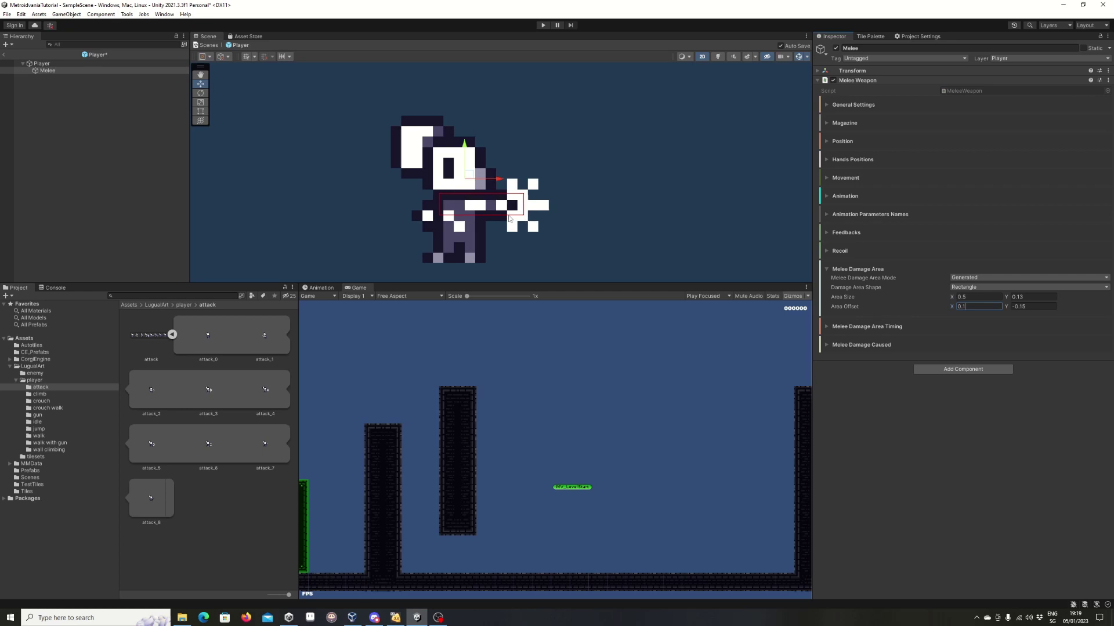
# Step: Enlarge the melee damage area around the attack arm by setting its Y size to 0.2
pyautogui.scroll(8, 509, 218)
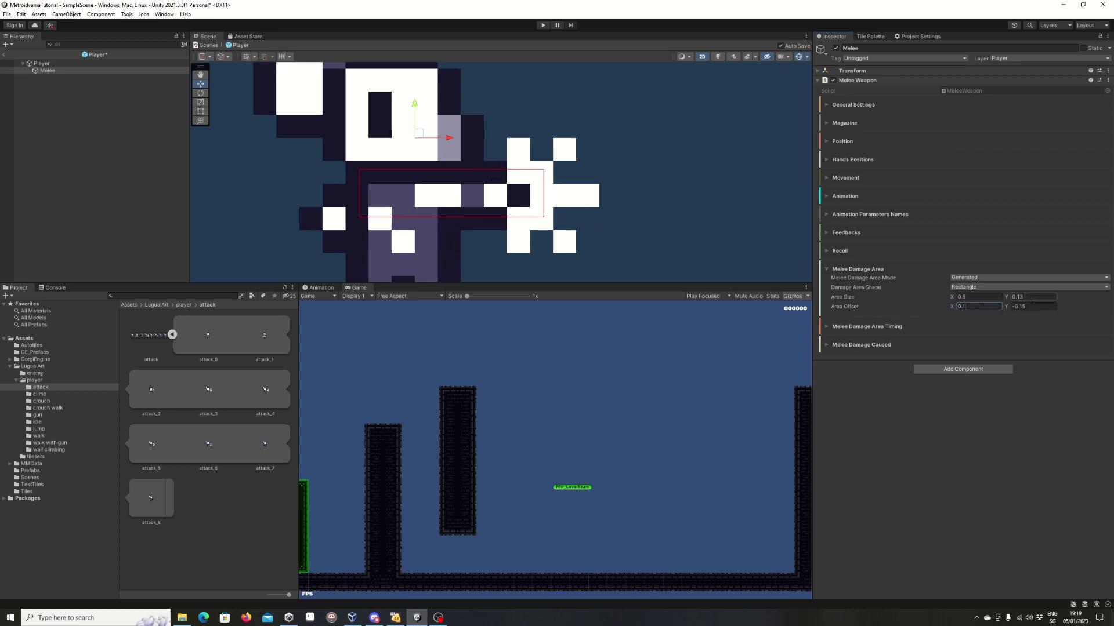
pyautogui.click(1012, 297)
pyautogui.write('0.24')
pyautogui.moveTo(1009, 297); pyautogui.dragTo(1007, 296)
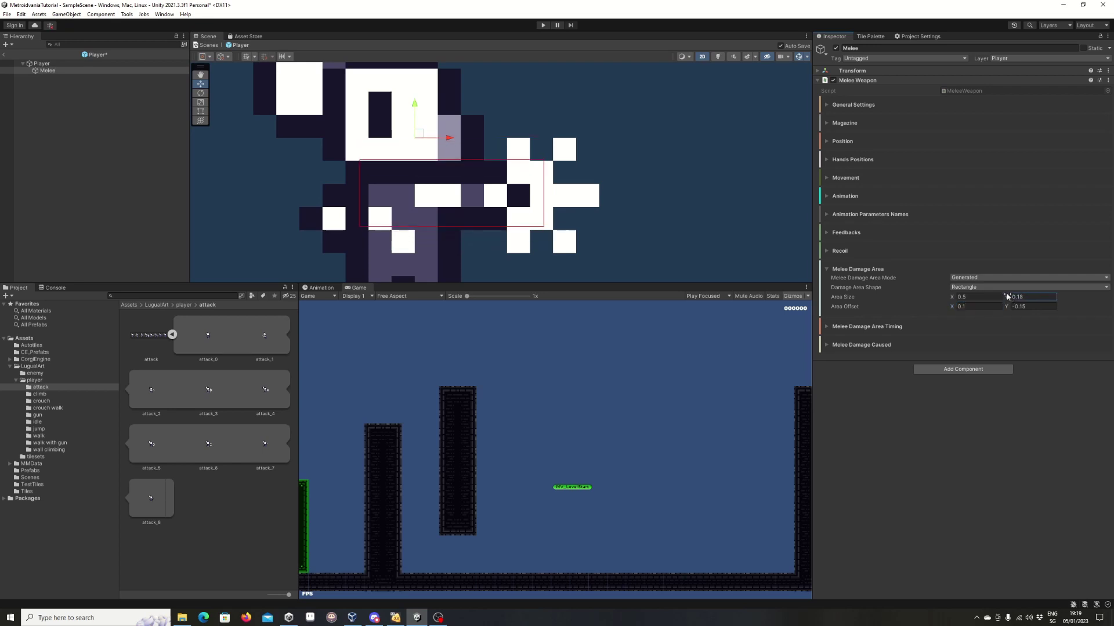
pyautogui.click(1029, 297)
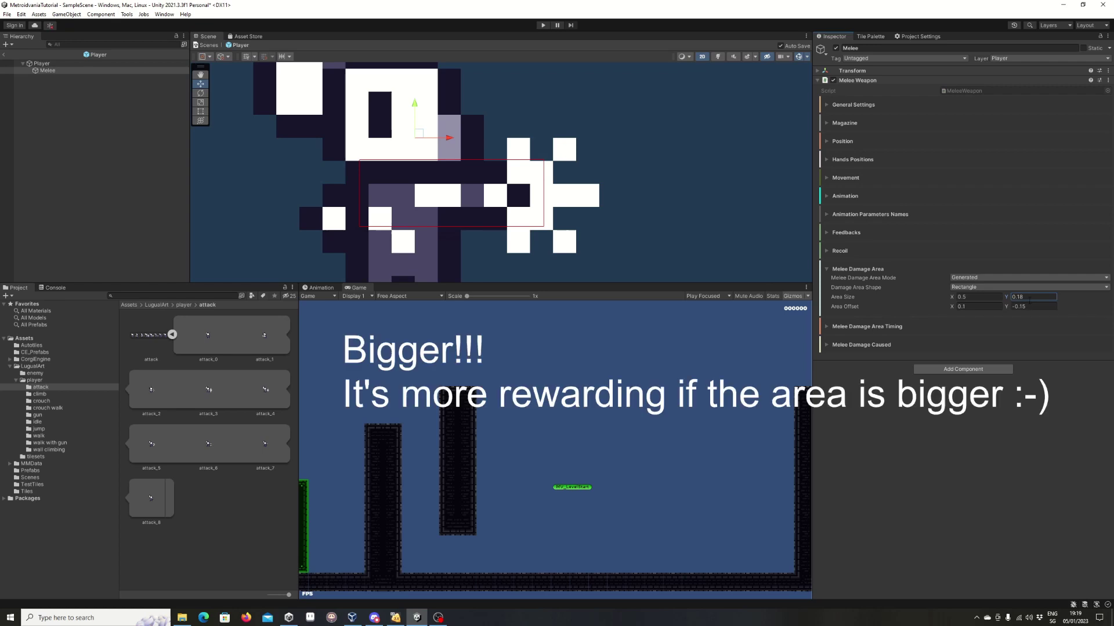
pyautogui.write('0.2')
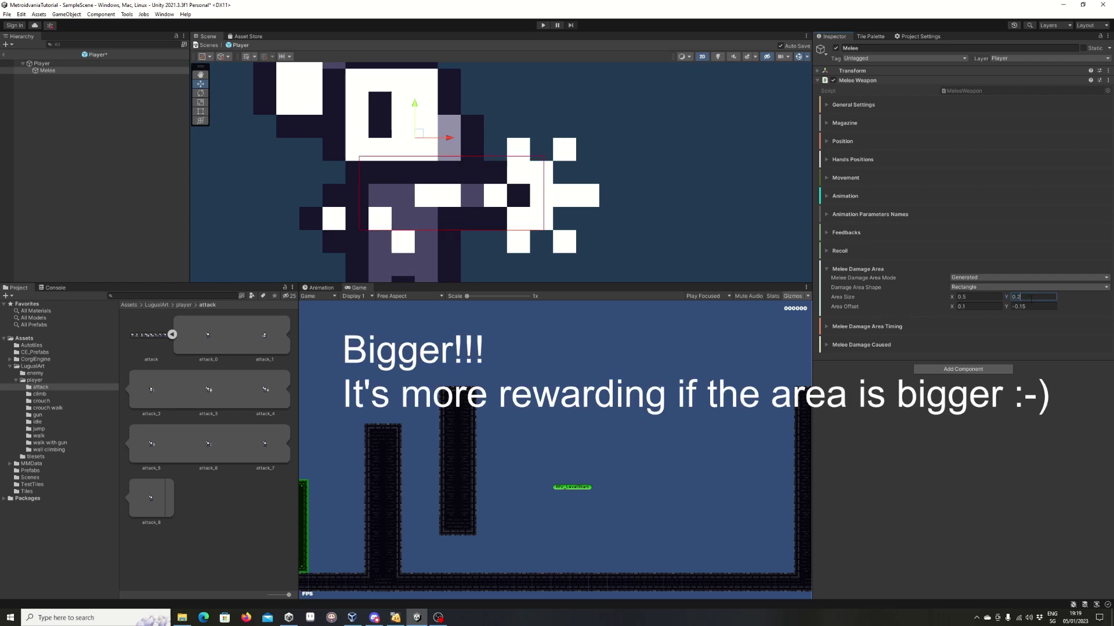
pyautogui.click(1032, 307)
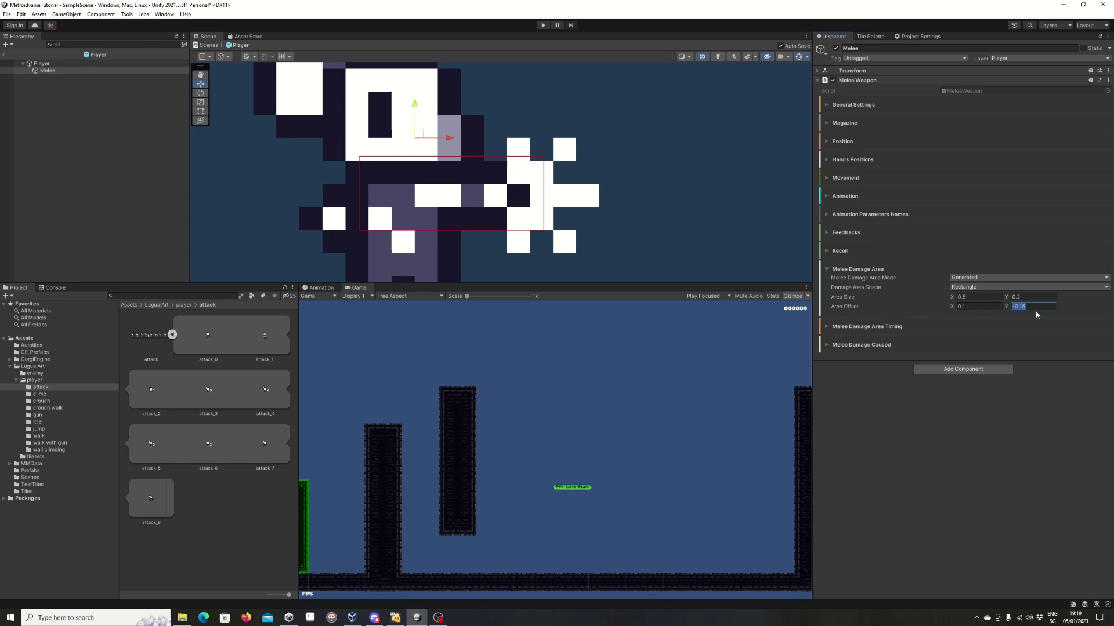
pyautogui.click(1036, 307)
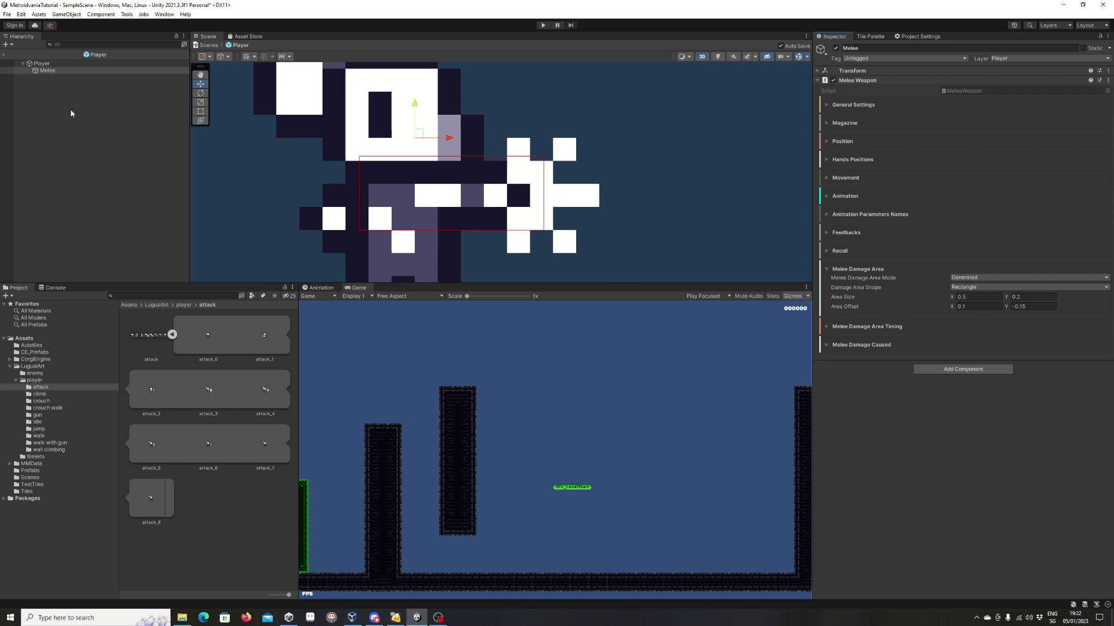
# Step: Save the Melee object as a prefab in the Prefabs folder and delete its instance from under Player
pyautogui.click(30, 470)
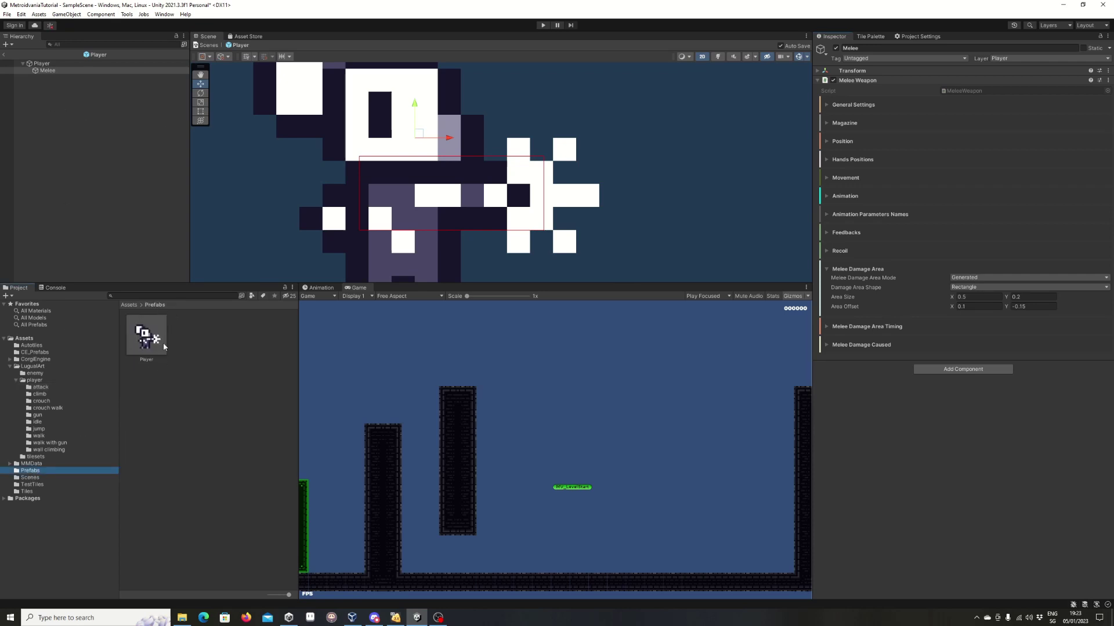
pyautogui.click(49, 71)
pyautogui.moveTo(107, 155); pyautogui.dragTo(187, 361)
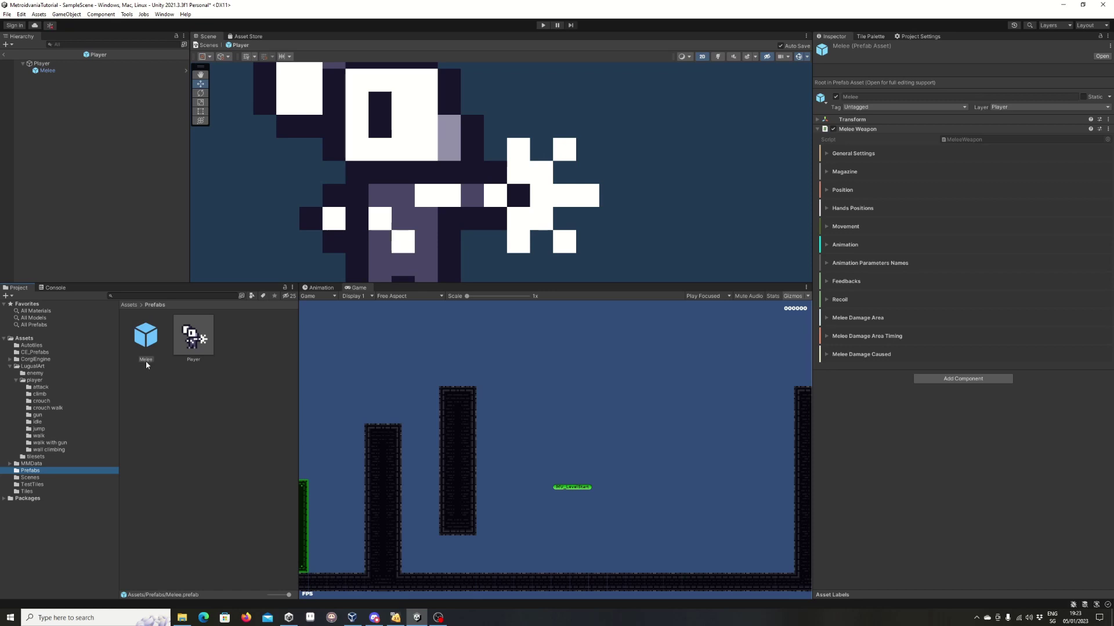
pyautogui.click(51, 72)
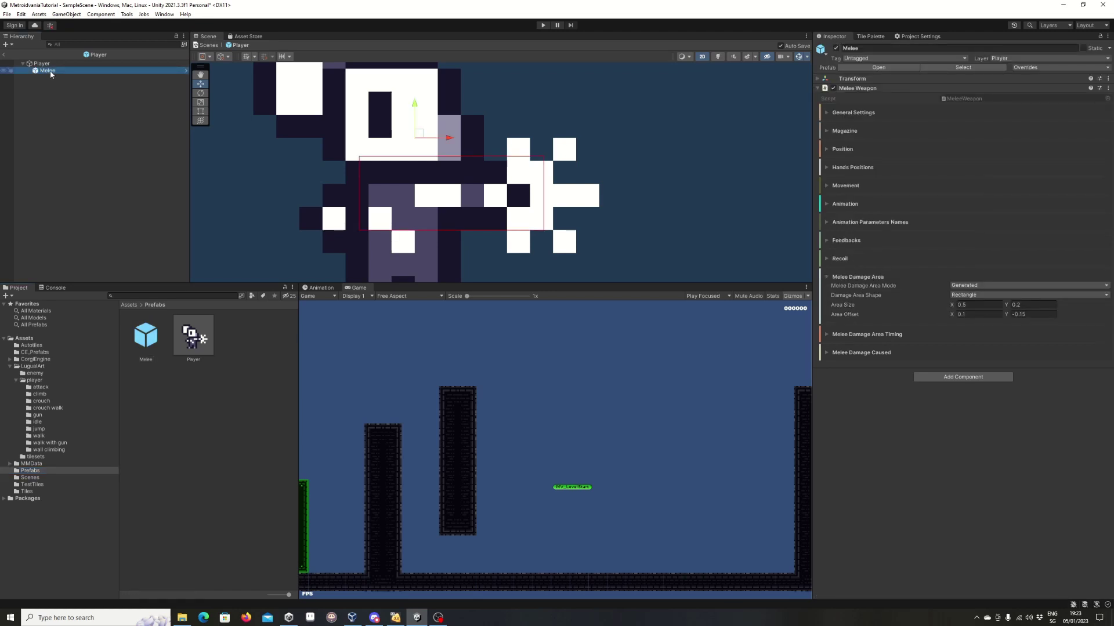
pyautogui.press('Delete')
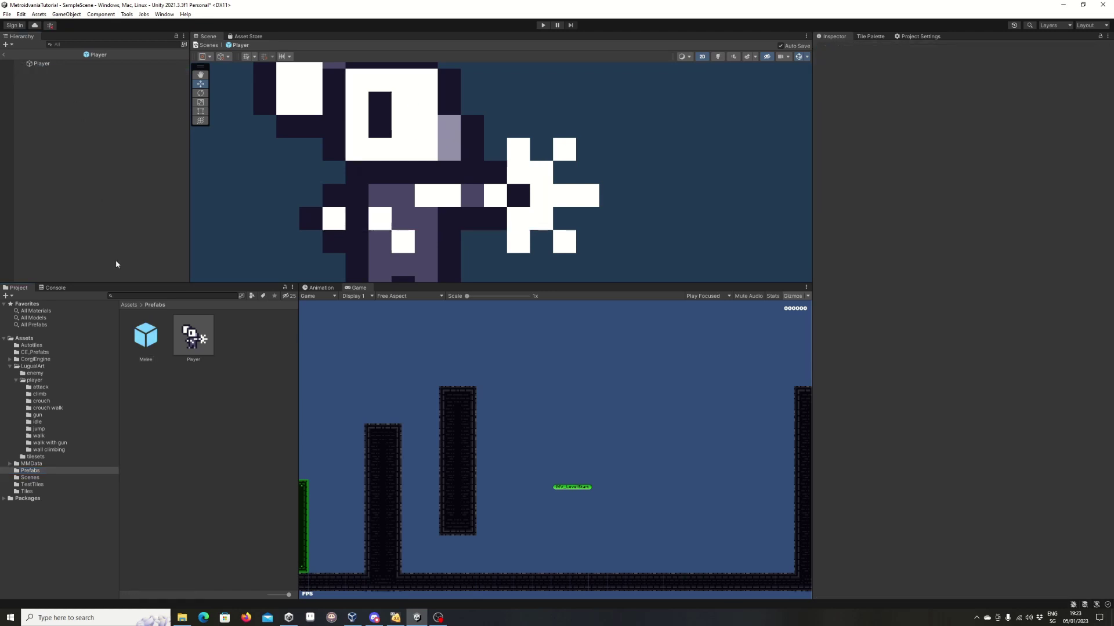
# Step: Select the Player prefab asset and collapse its expanded components, from Sprite Renderer down to Character Walljump
pyautogui.click(142, 335)
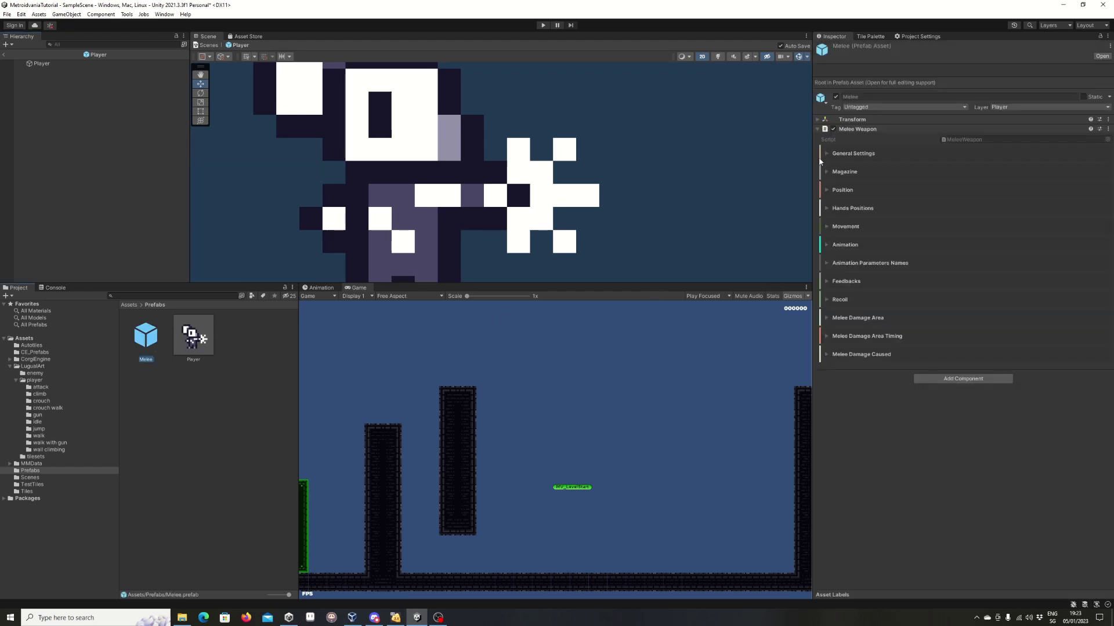
pyautogui.click(198, 334)
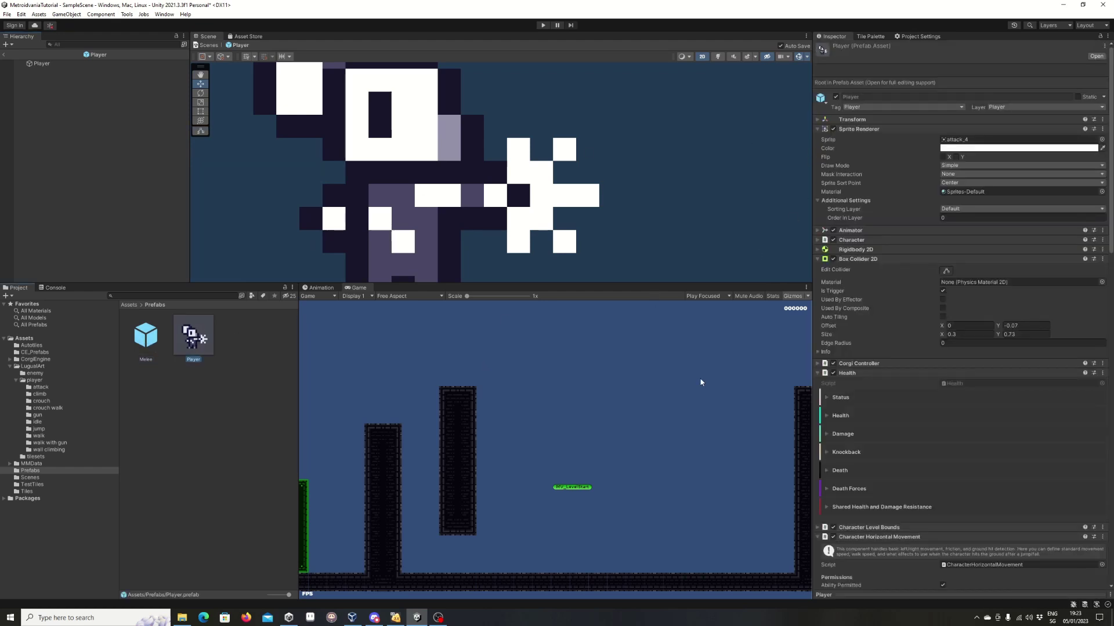
pyautogui.click(857, 258)
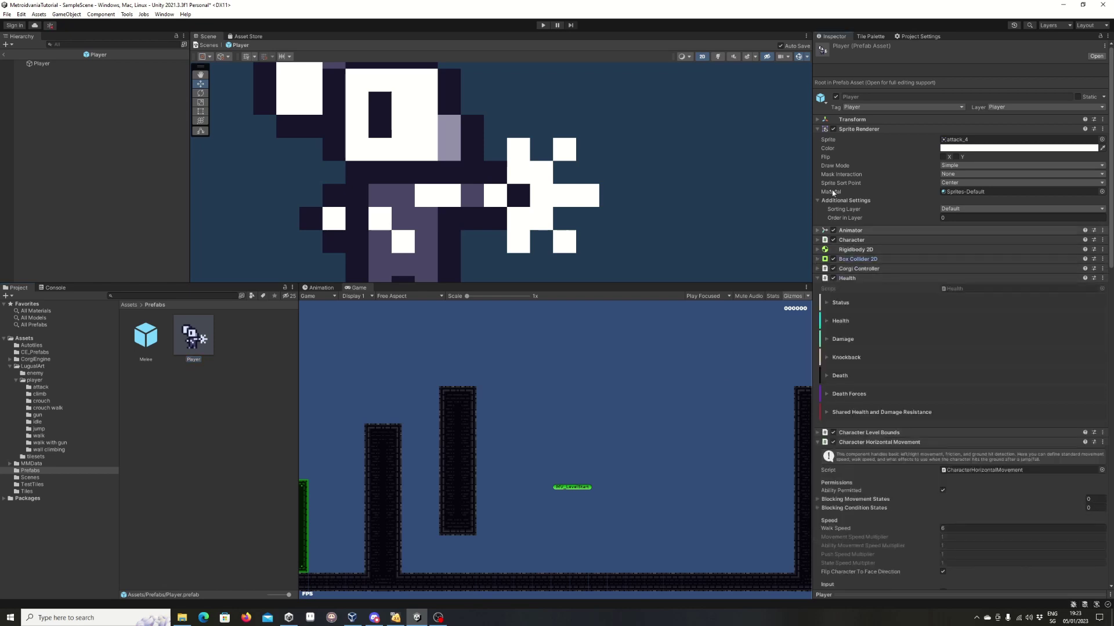
pyautogui.click(853, 129)
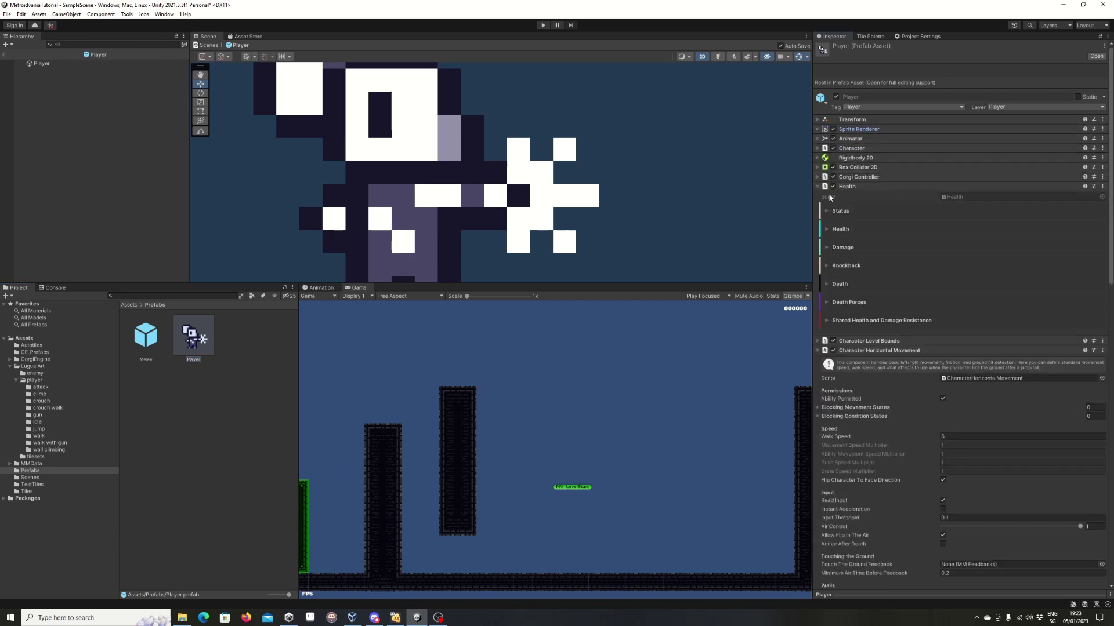
pyautogui.click(831, 187)
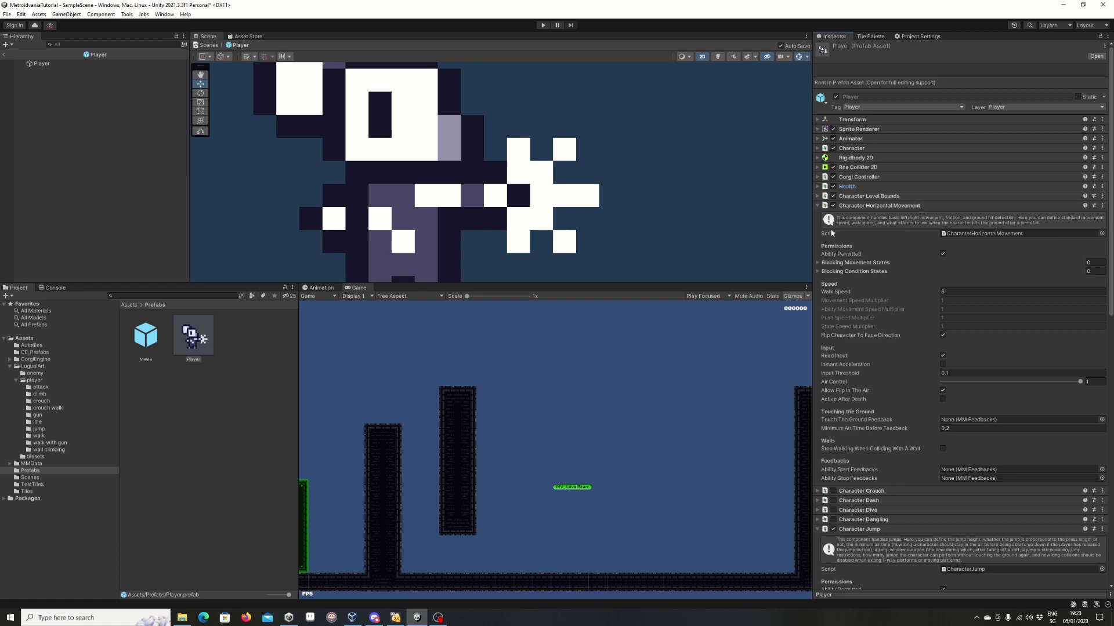
pyautogui.click(819, 206)
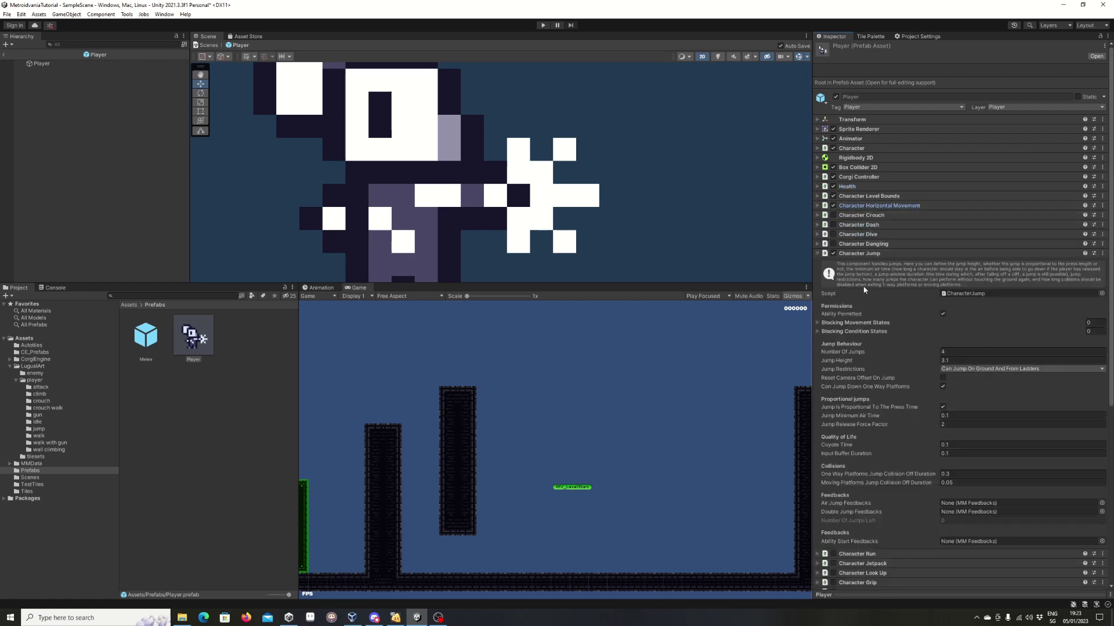
pyautogui.click(821, 254)
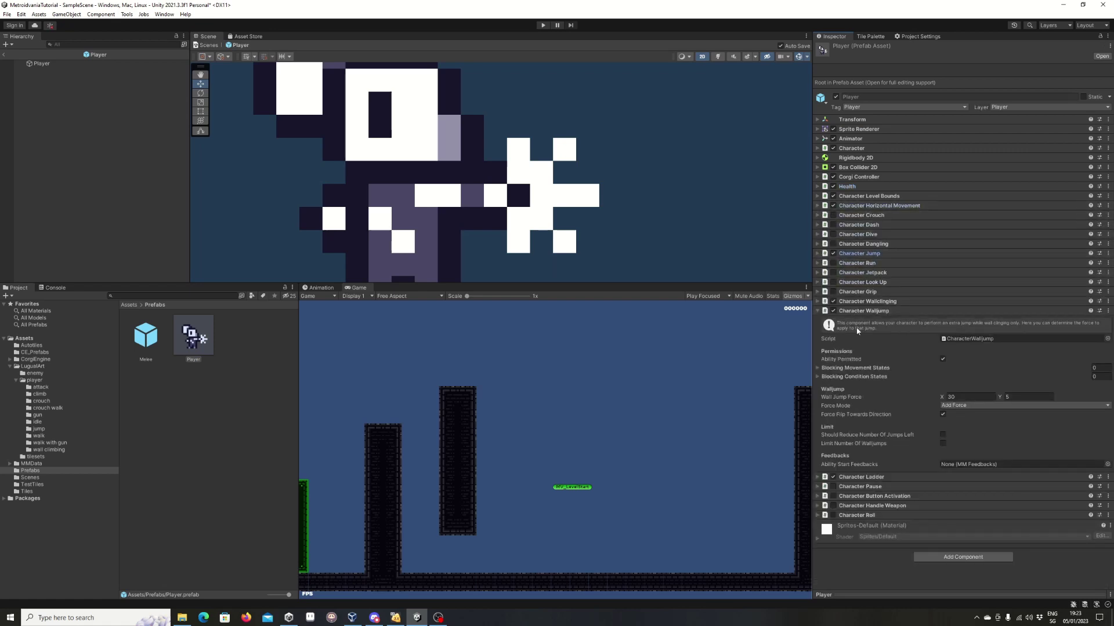
pyautogui.click(858, 312)
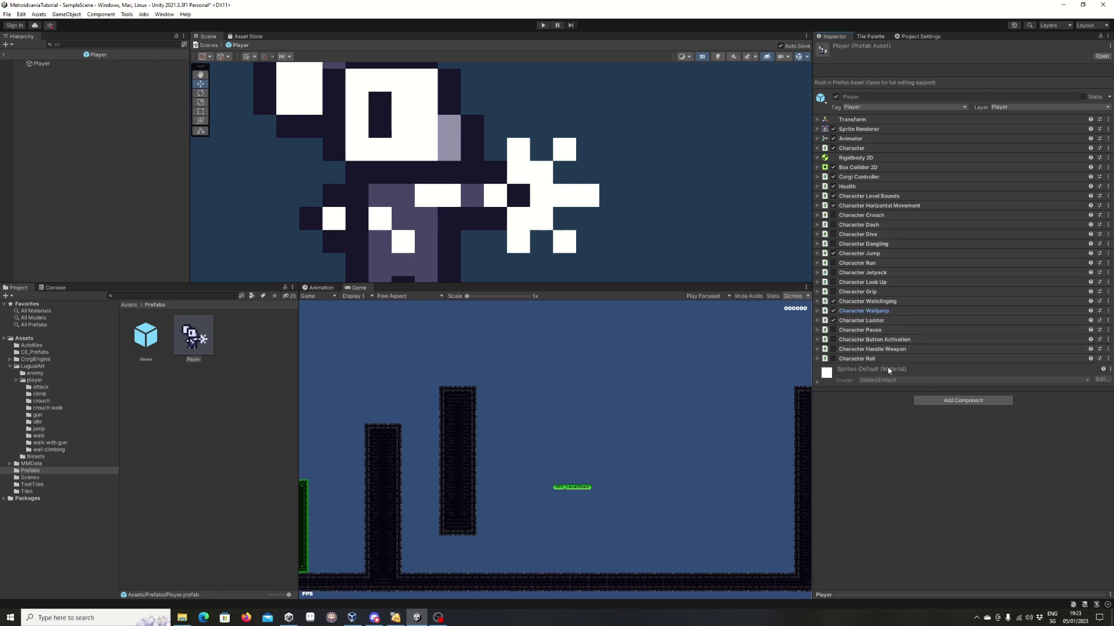
# Step: Enable Character Handle Weapon on the Player prefab and assign the Melee prefab as its Initial Weapon
pyautogui.click(817, 350)
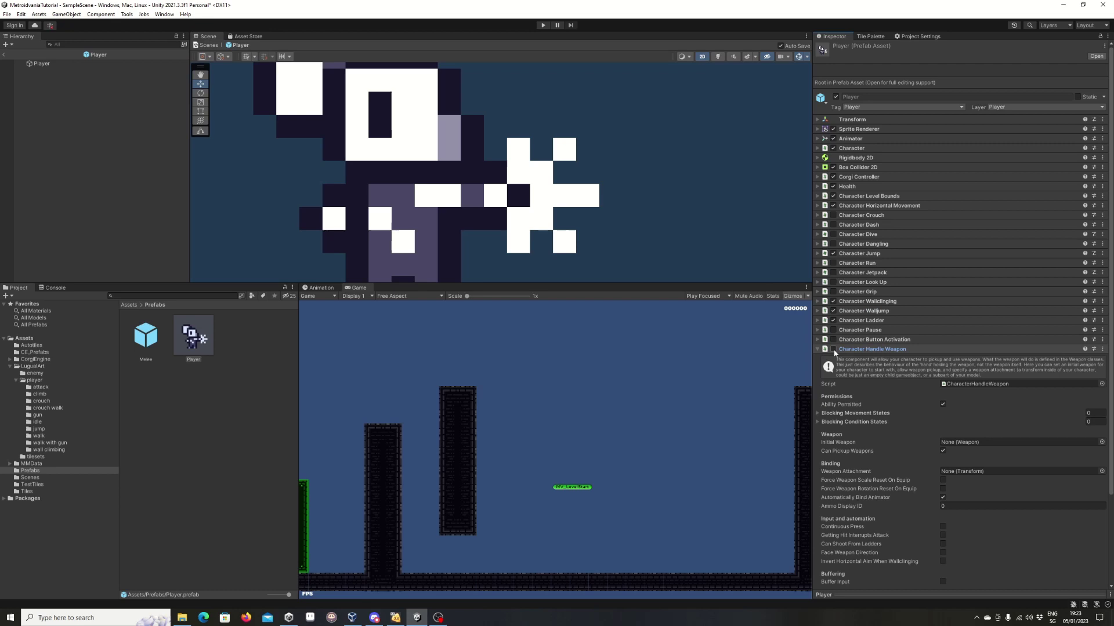
pyautogui.click(833, 349)
pyautogui.scroll(-1, 903, 414)
pyautogui.scroll(-1, 942, 449)
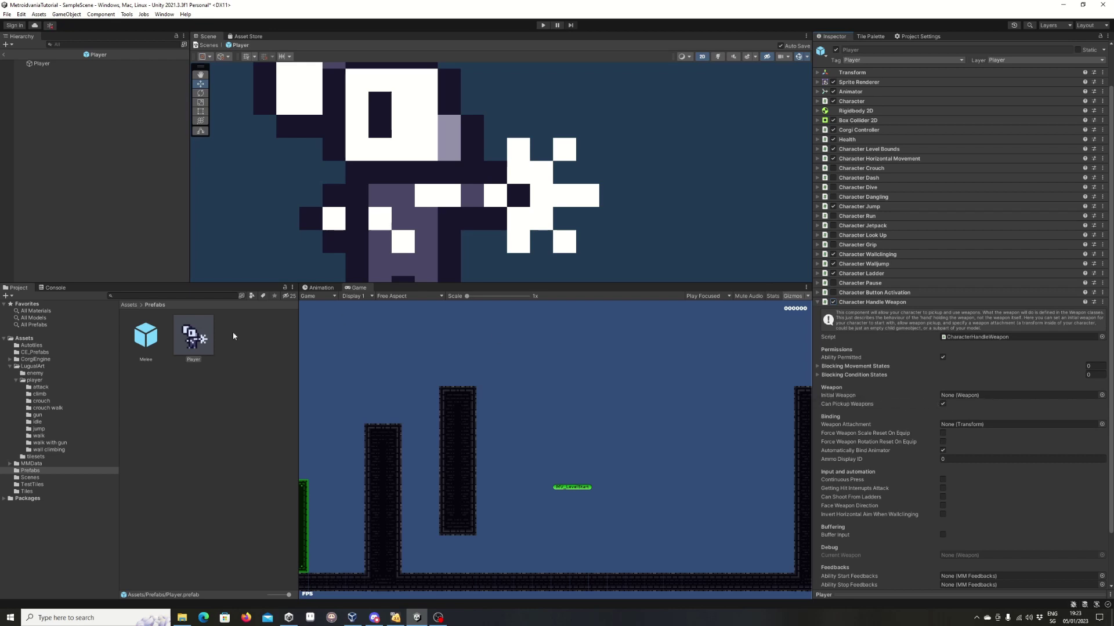
pyautogui.moveTo(146, 337); pyautogui.dragTo(952, 400)
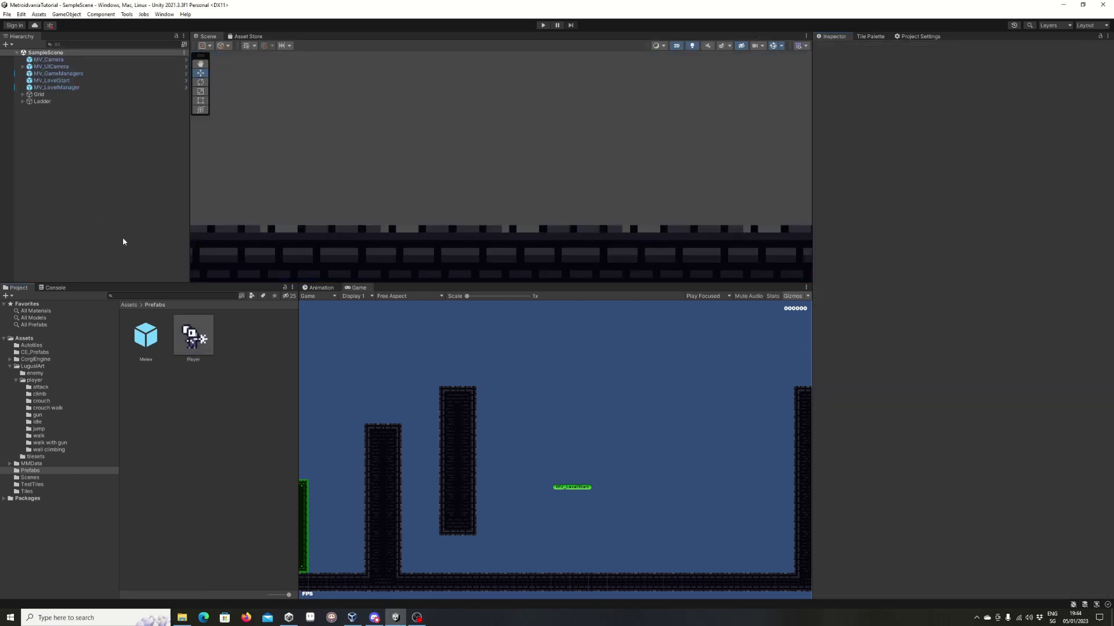
# Step: Run the scene with the spawned Player selected to test the melee attack, and stop play mode
pyautogui.click(197, 339)
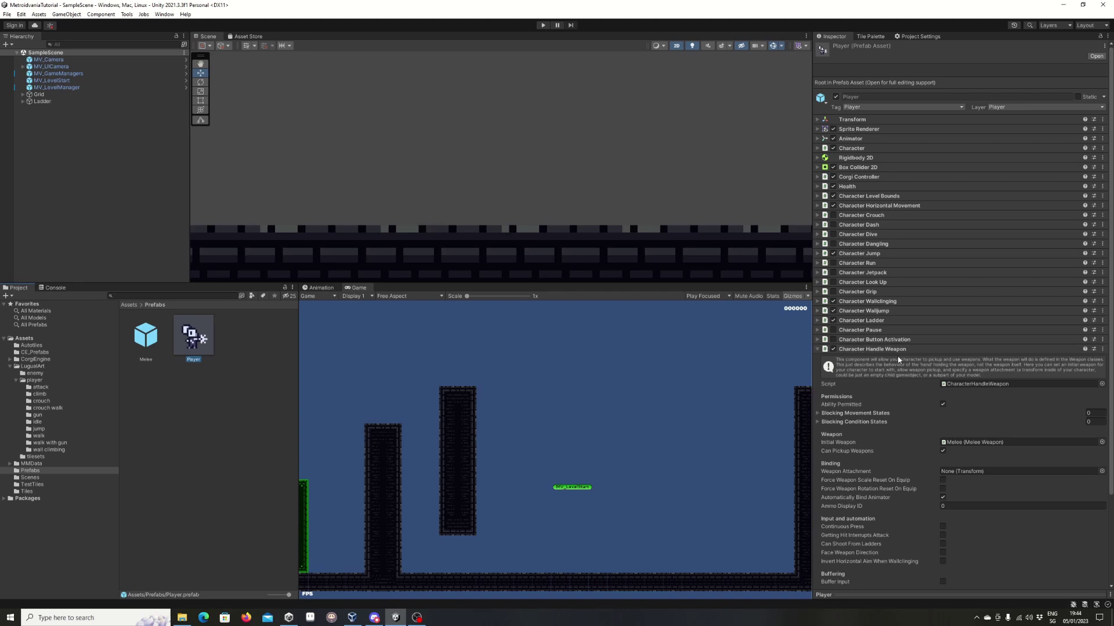
pyautogui.click(146, 338)
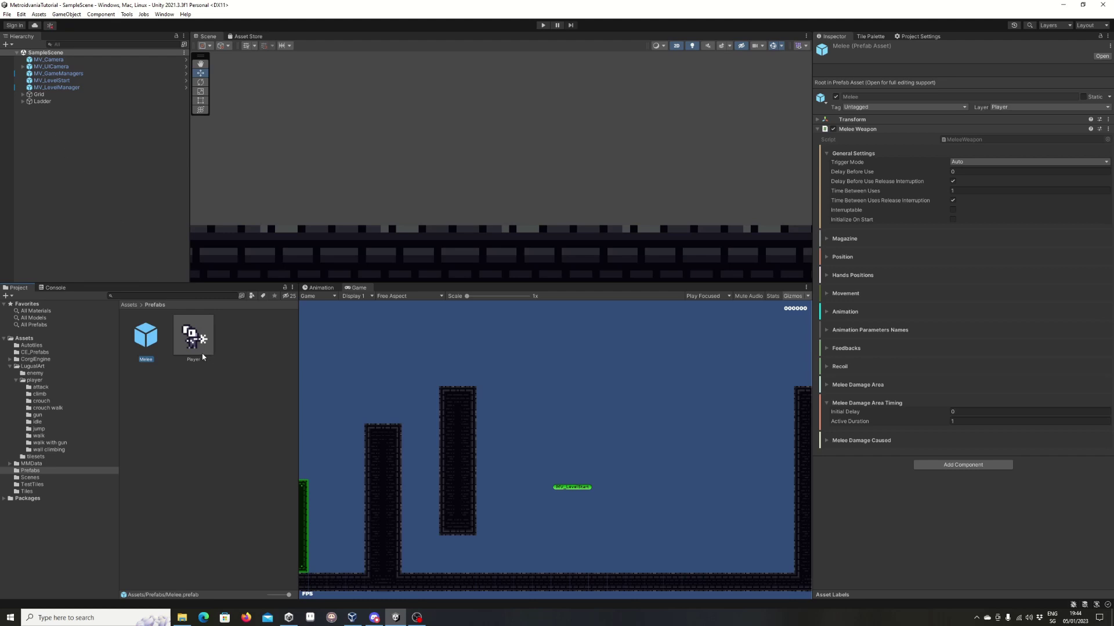
pyautogui.click(542, 26)
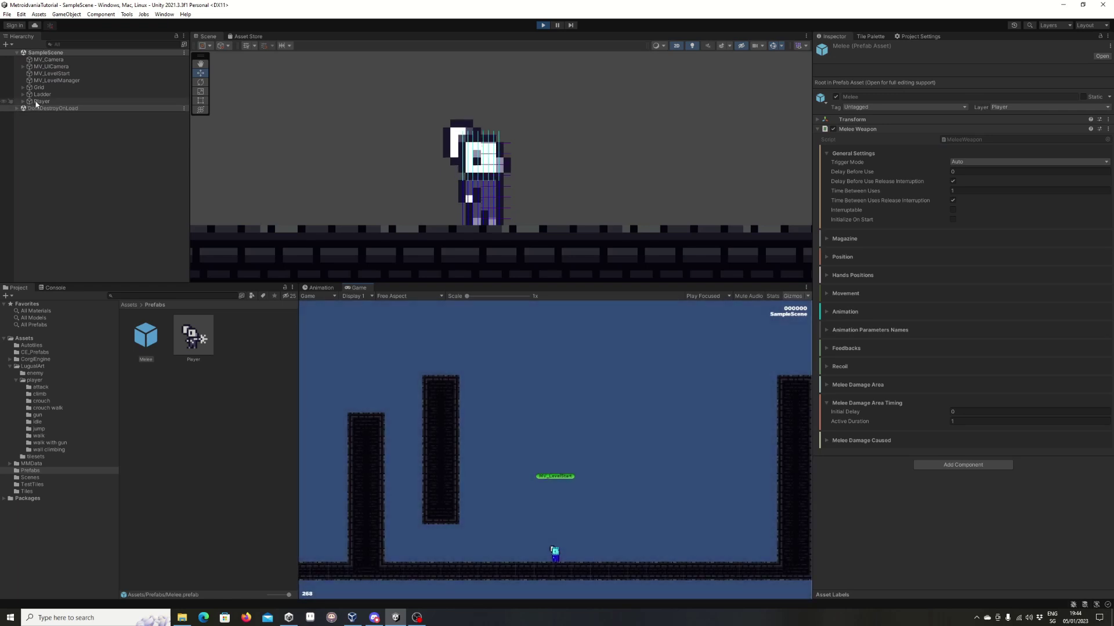
pyautogui.click(36, 103)
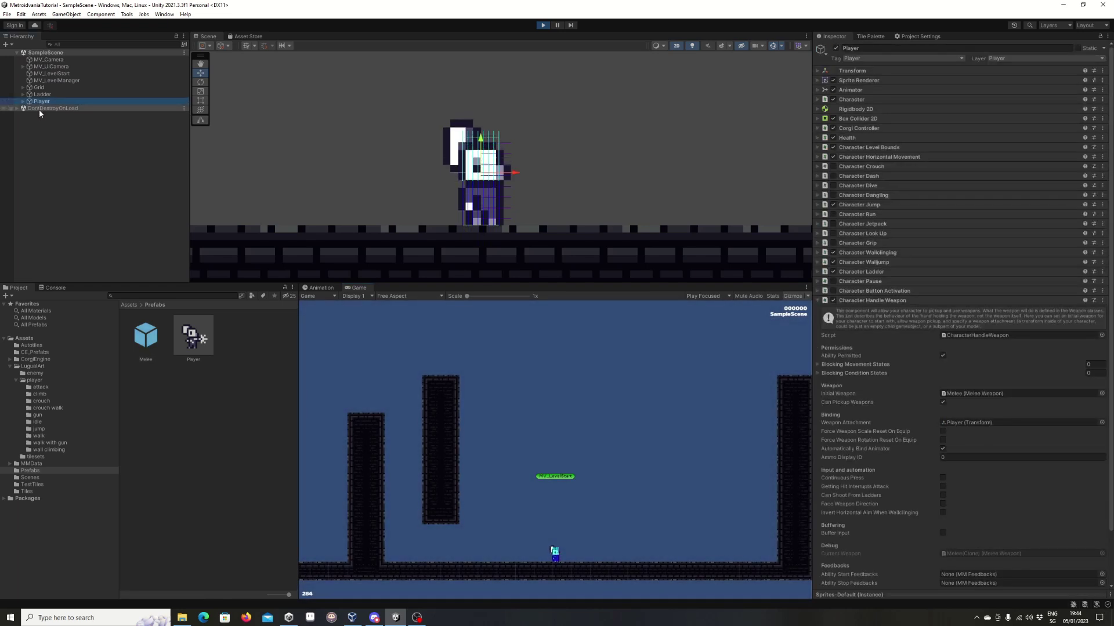
pyautogui.click(575, 506)
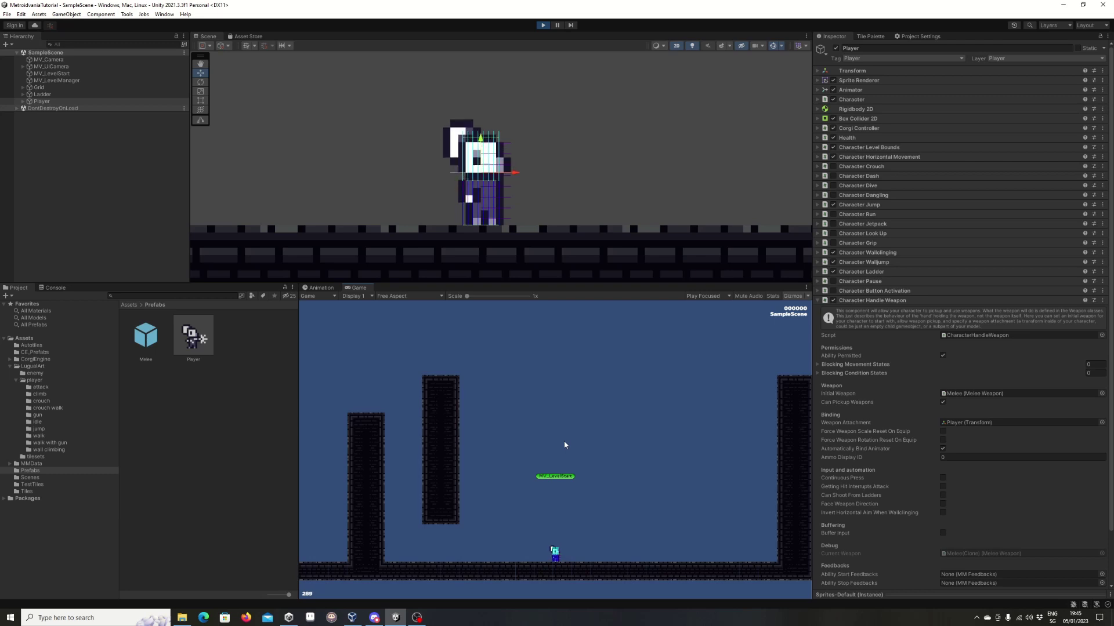
pyautogui.click(543, 25)
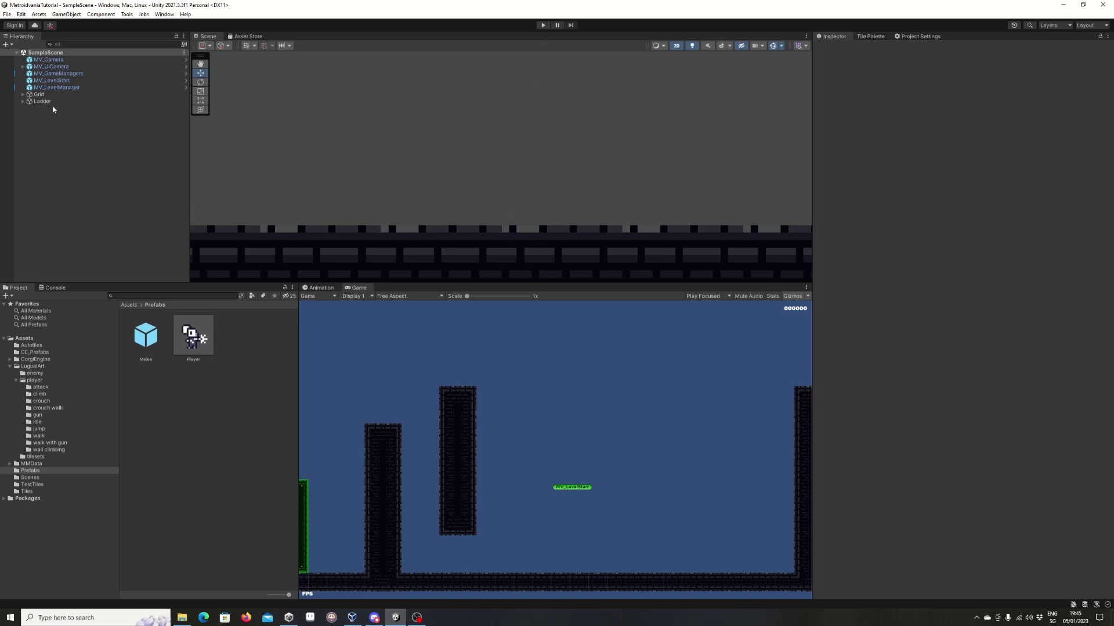
# Step: Set the Melee prefab's Trigger Mode to Semi Auto
pyautogui.click(195, 334)
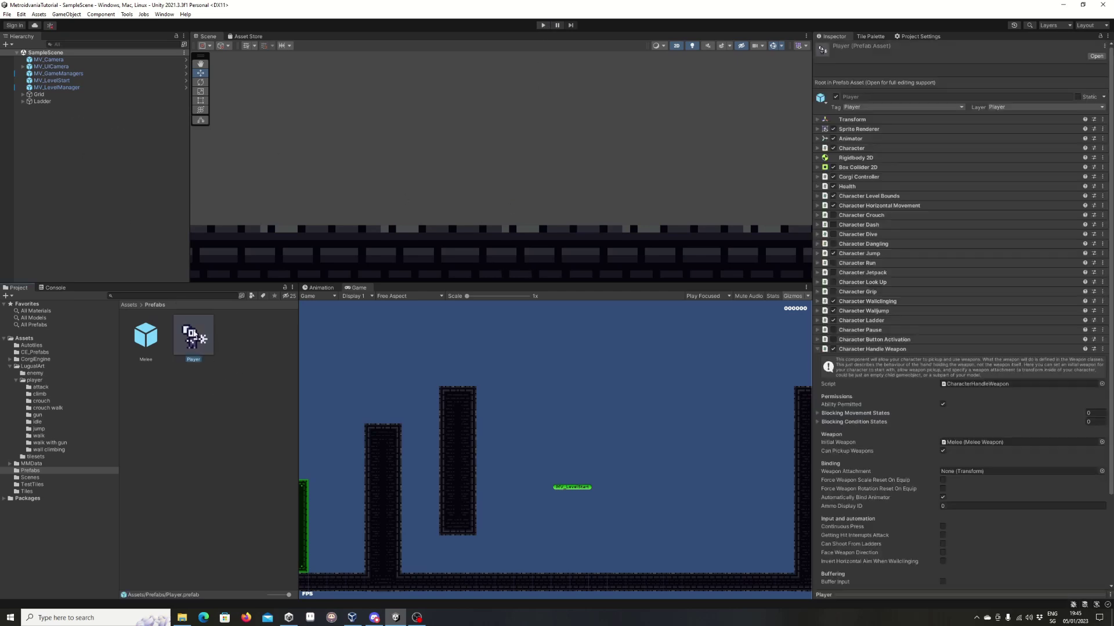
pyautogui.click(147, 335)
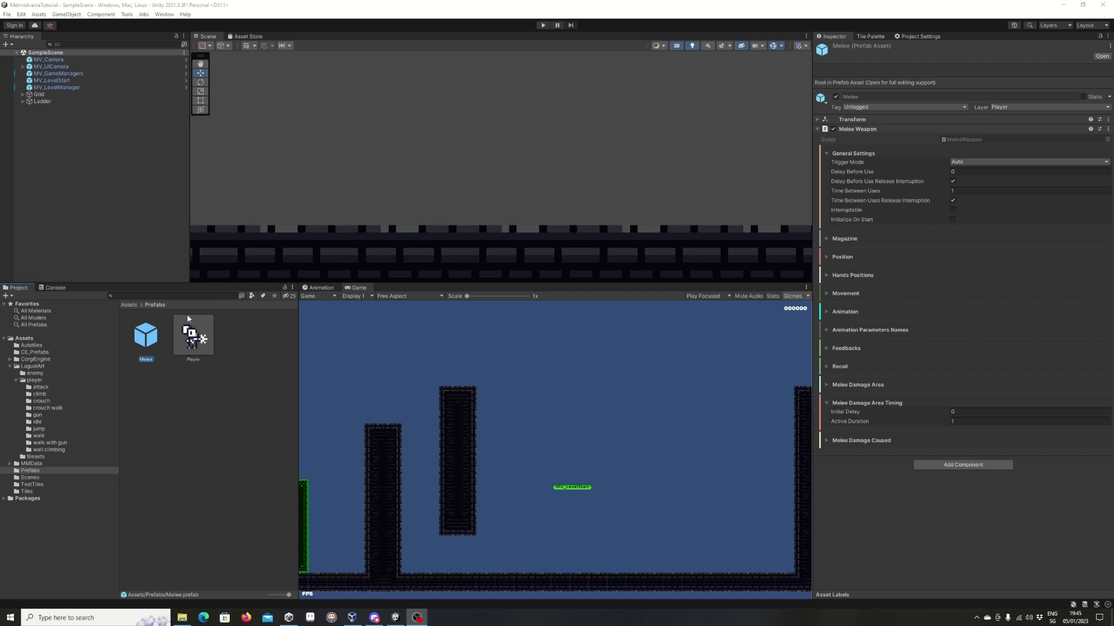
pyautogui.click(963, 162)
pyautogui.click(970, 172)
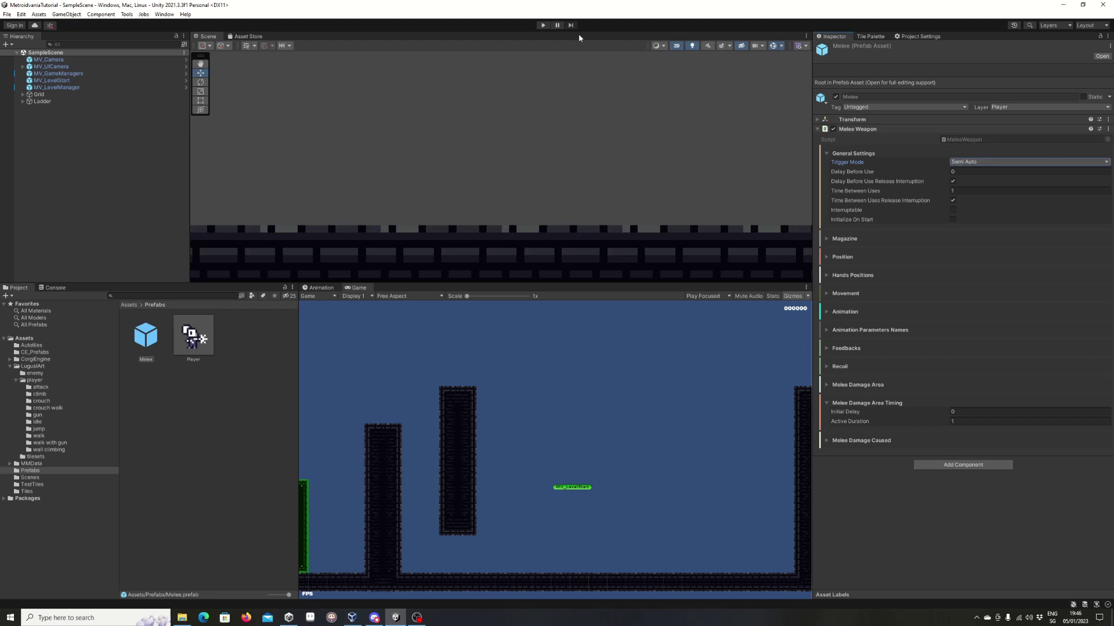
# Step: Play-test the melee weapon with its Semi Auto trigger and exit play mode
pyautogui.click(543, 26)
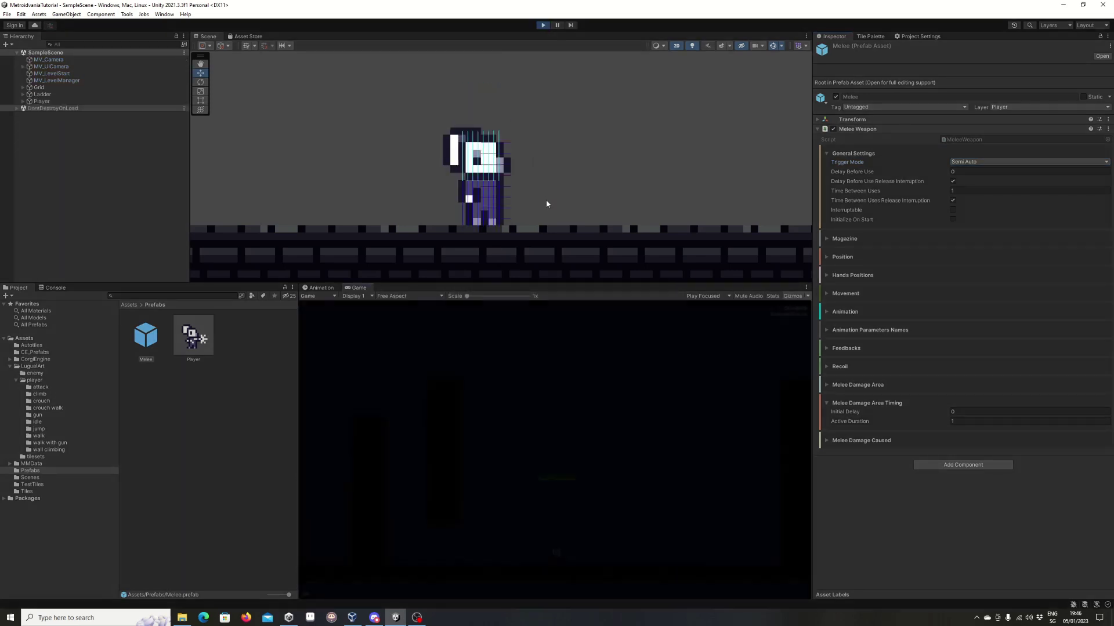
pyautogui.click(541, 320)
pyautogui.click(555, 430)
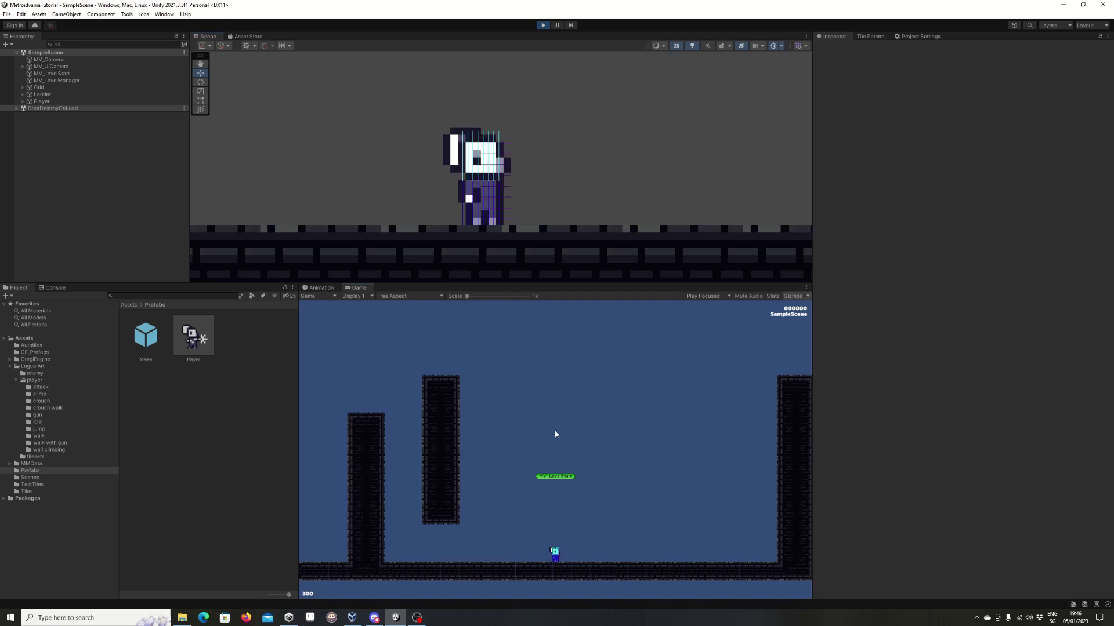
pyautogui.hotkey('ctrl', 'p')
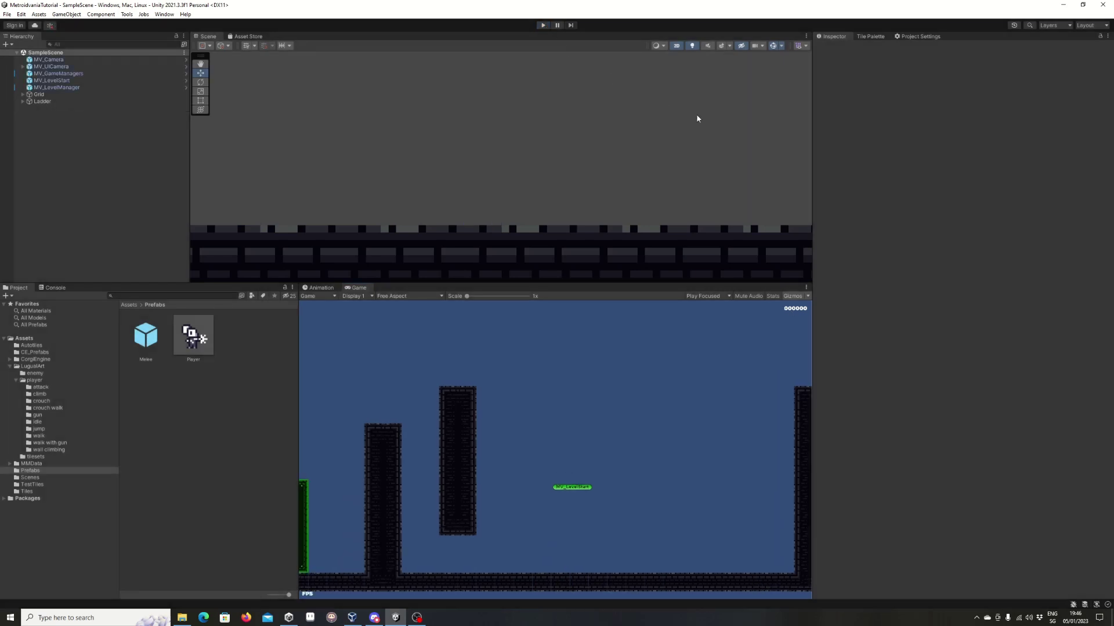
# Step: Set the Melee weapon's Time Between Uses to 0.5 and disable Time Between Uses Release Interruption
pyautogui.click(146, 335)
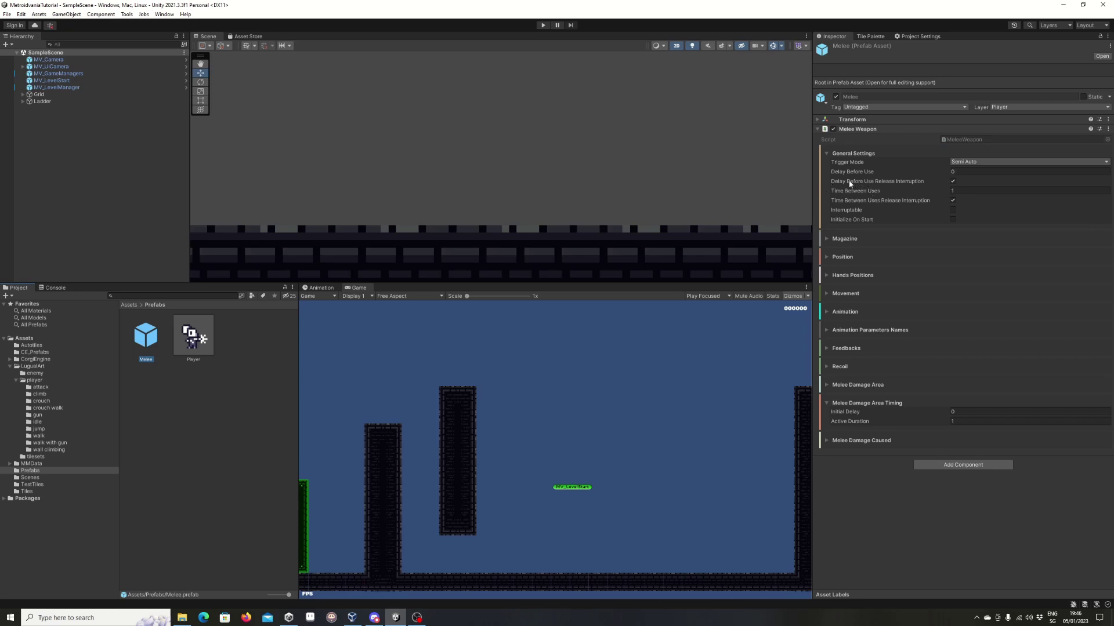
pyautogui.moveTo(845, 184)
pyautogui.click(953, 182)
pyautogui.moveTo(844, 192)
pyautogui.click(964, 191)
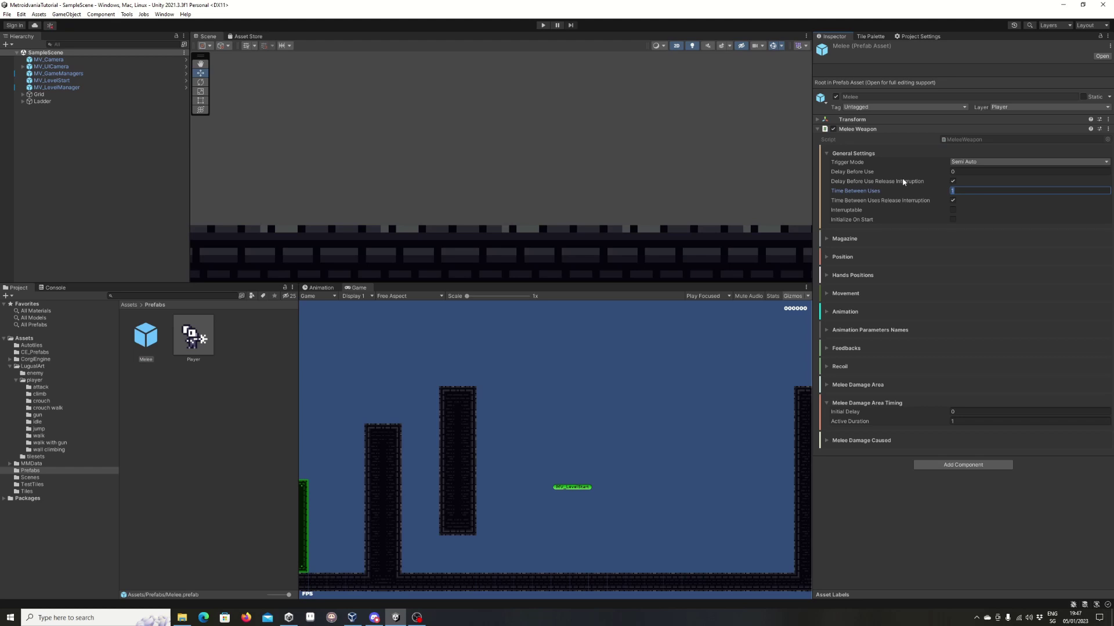
pyautogui.moveTo(903, 181)
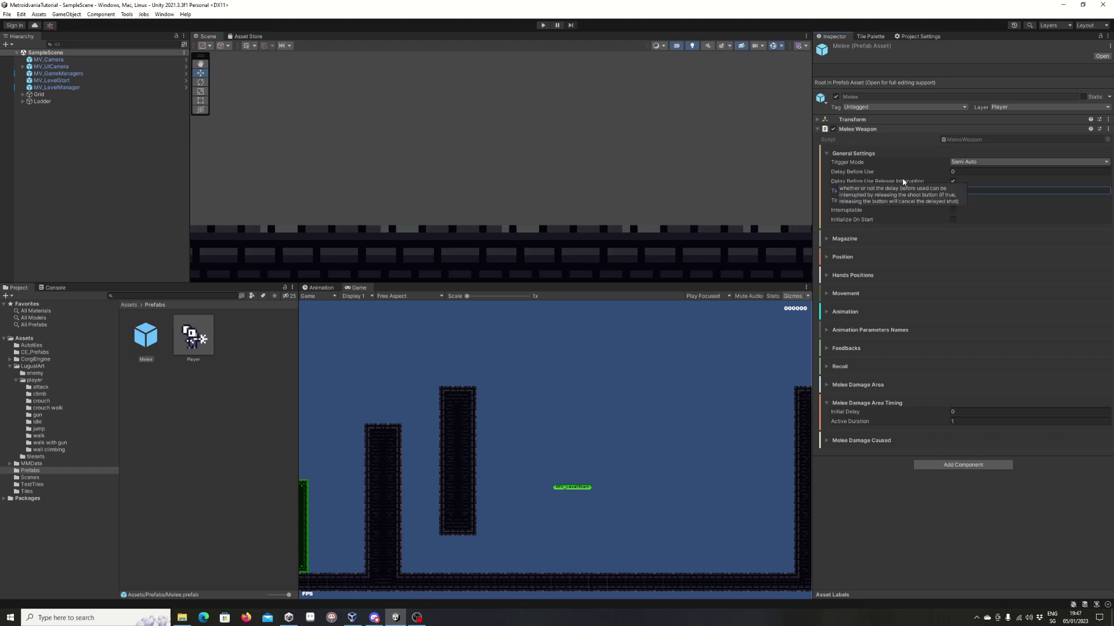
pyautogui.write('0.1')
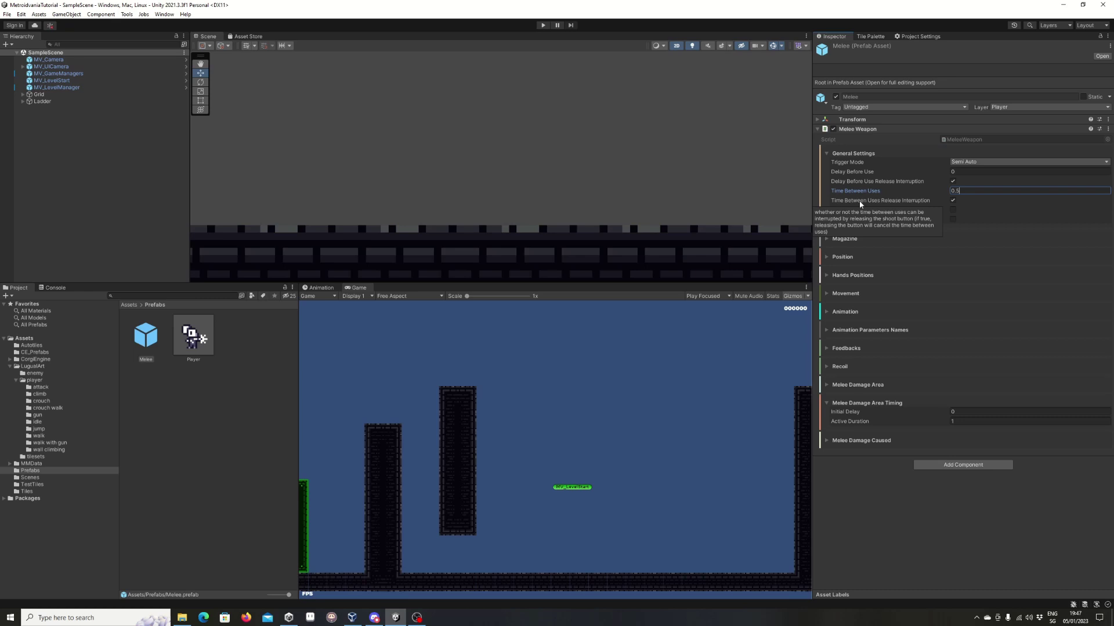
pyautogui.click(953, 200)
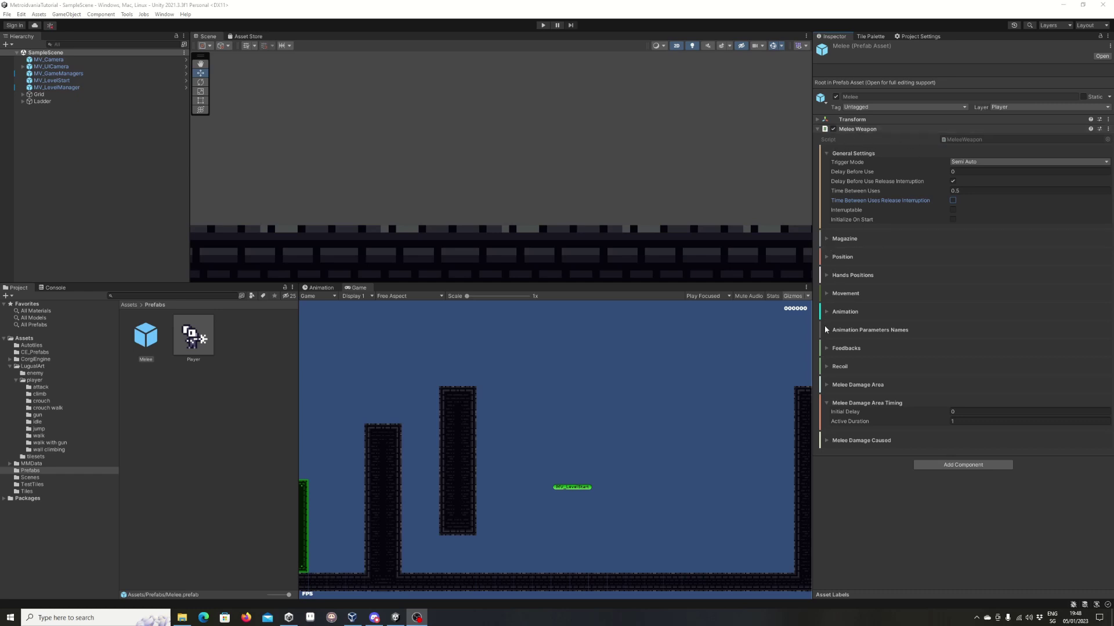
# Step: Examine the Melee weapon's magazine options by briefly enabling Magazine Based, and collapse the section again
pyautogui.click(827, 239)
pyautogui.click(826, 238)
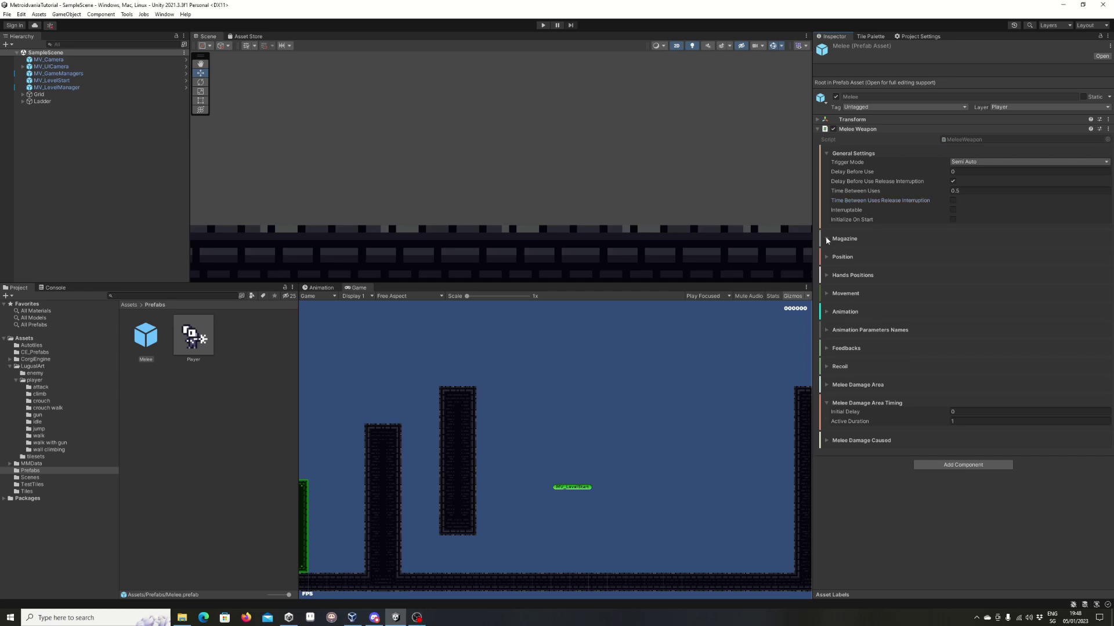
pyautogui.click(827, 239)
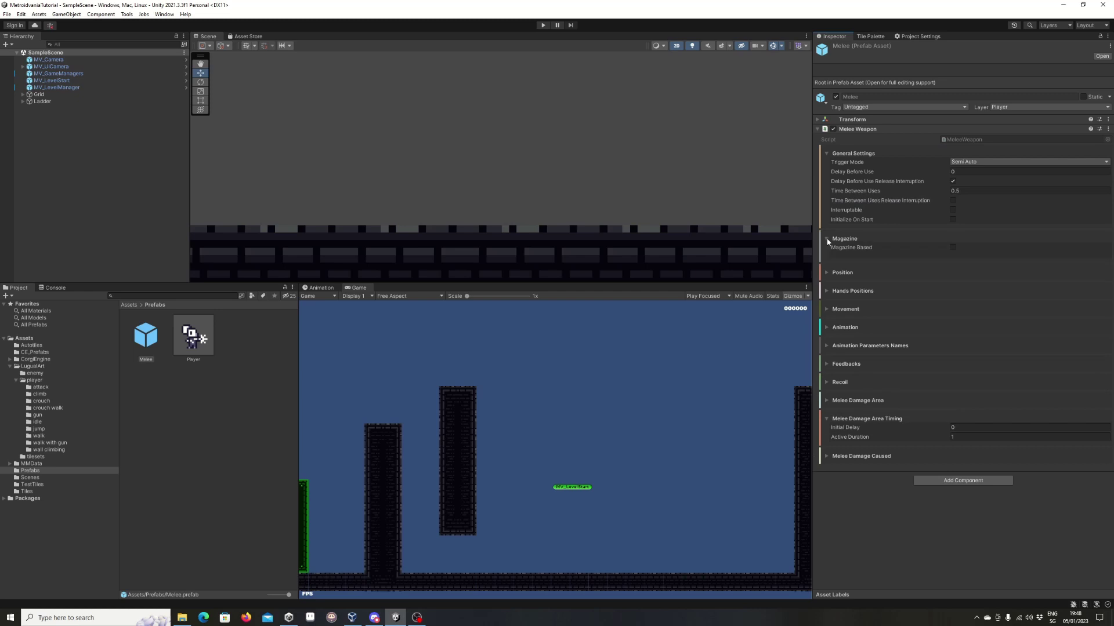
pyautogui.click(952, 248)
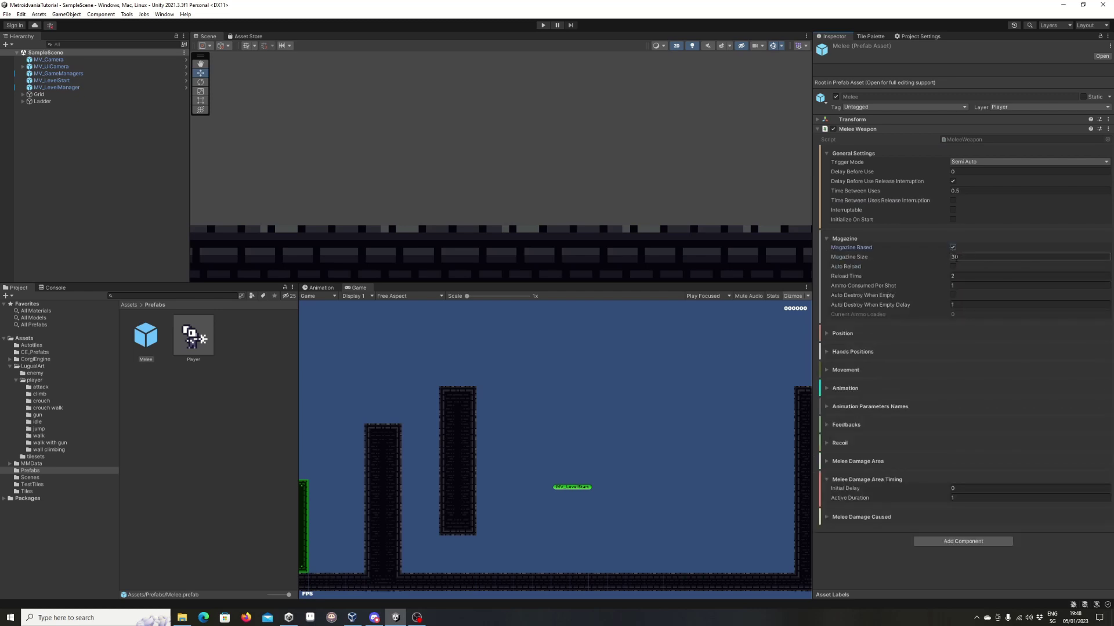
pyautogui.click(953, 247)
pyautogui.click(828, 240)
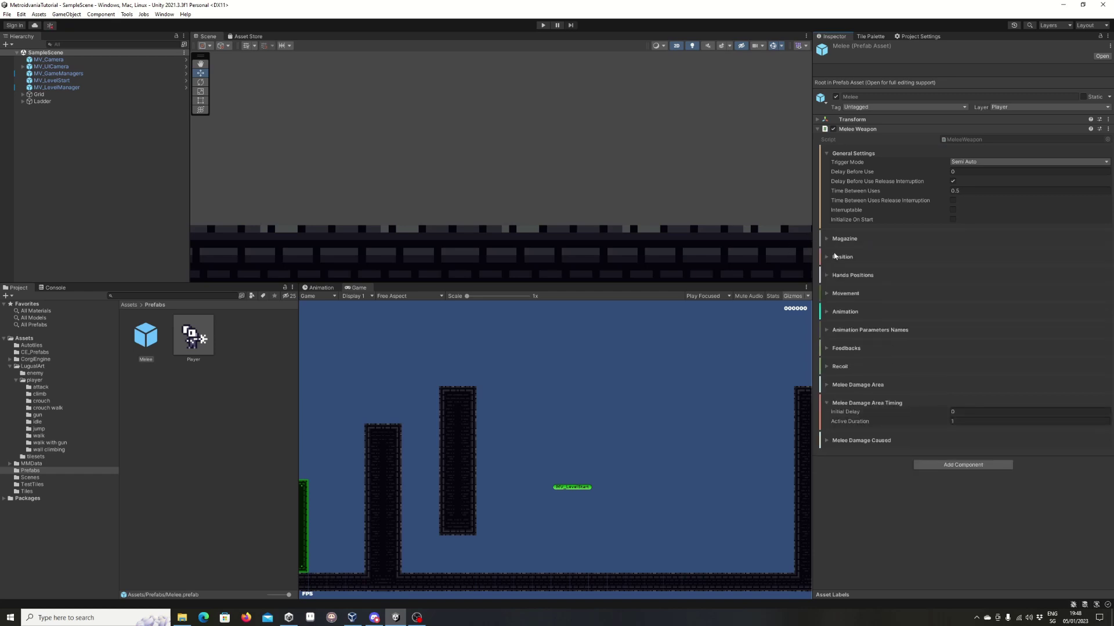
# Step: Examine the Melee weapon's Position and Movement options, briefly enabling Modify Movement While Equipped
pyautogui.click(826, 257)
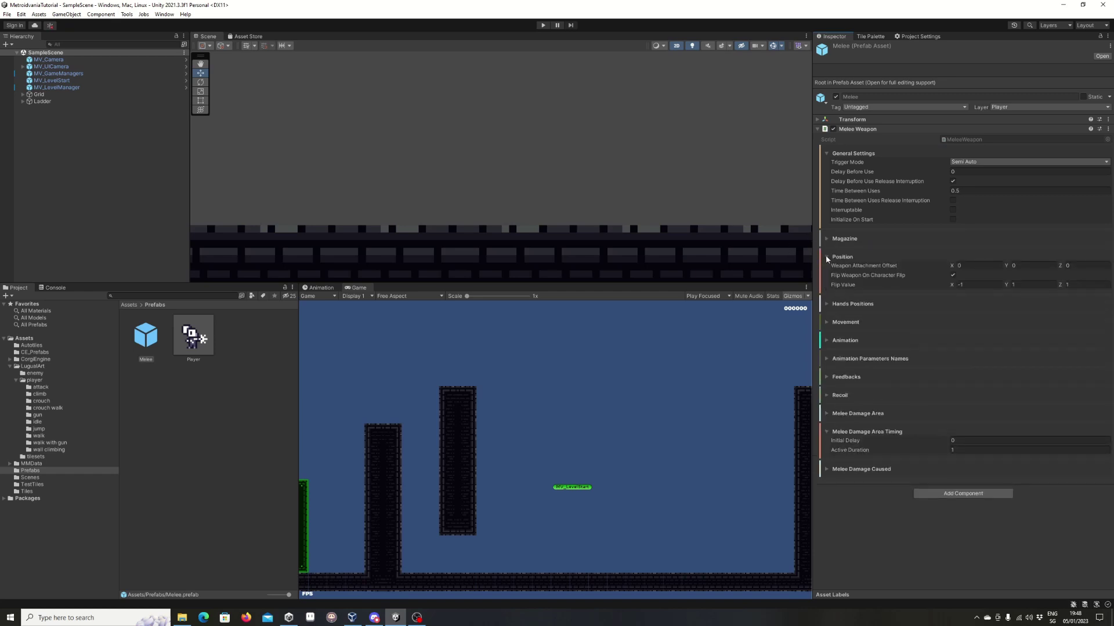
pyautogui.click(826, 257)
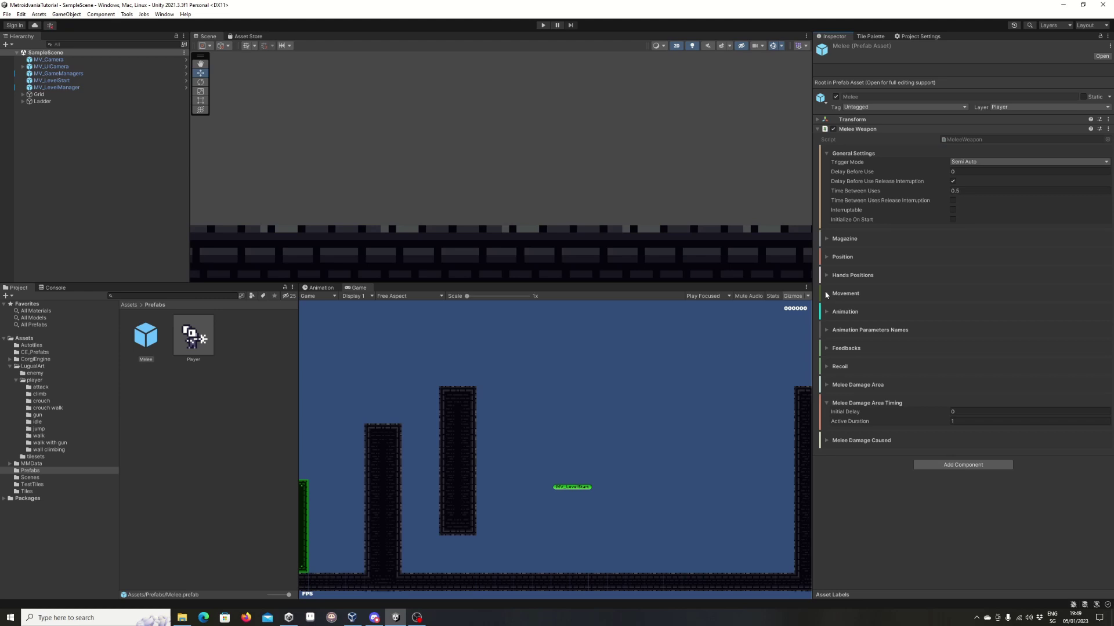
pyautogui.click(826, 294)
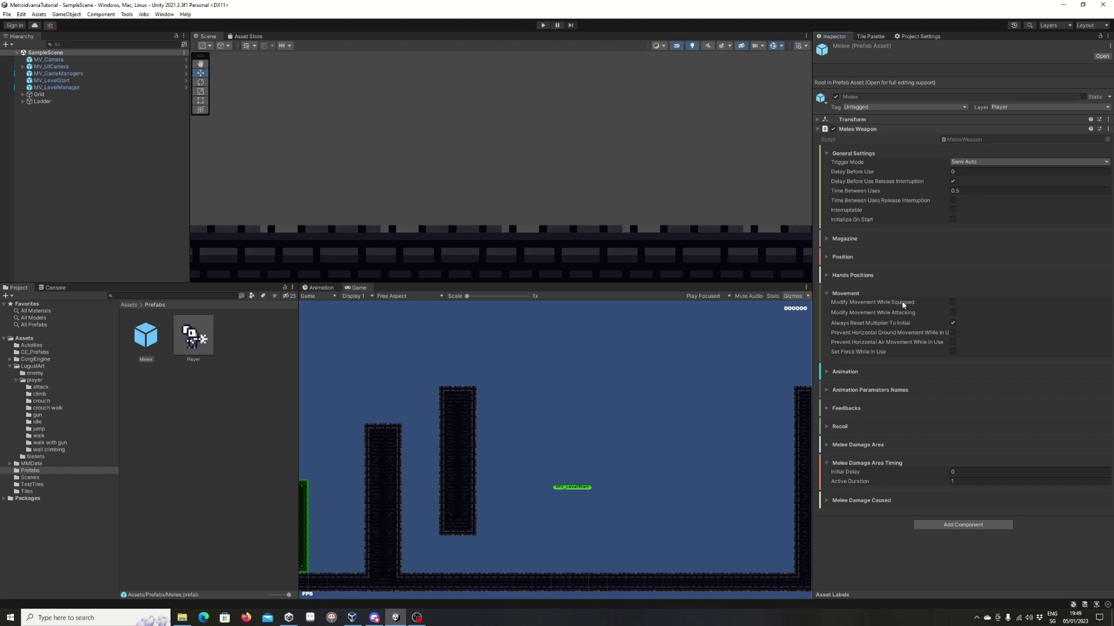
pyautogui.click(952, 302)
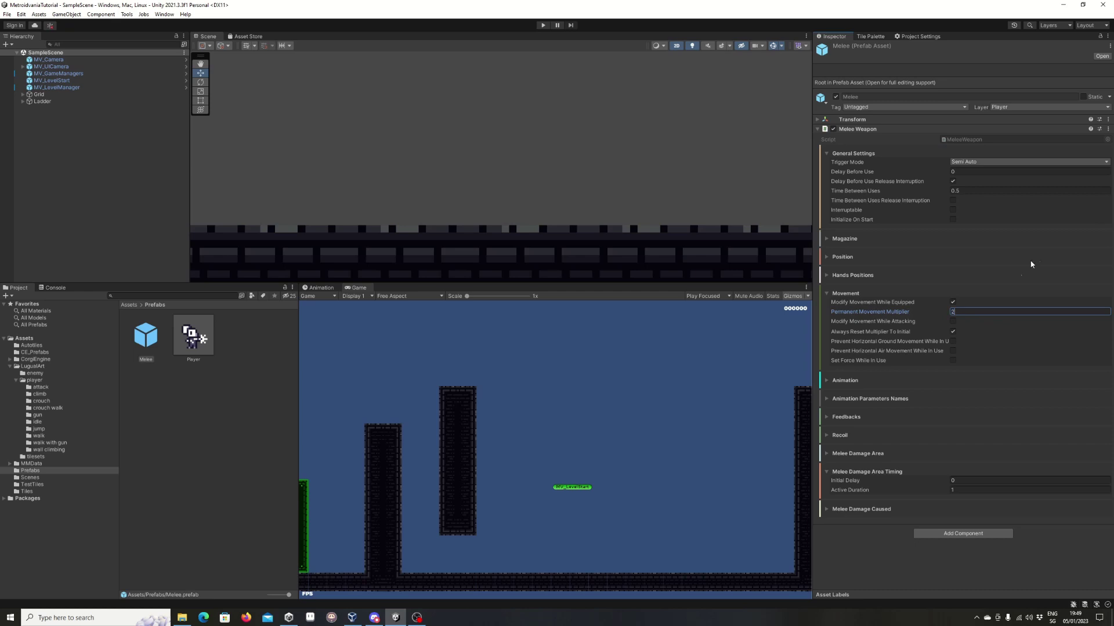
pyautogui.click(953, 303)
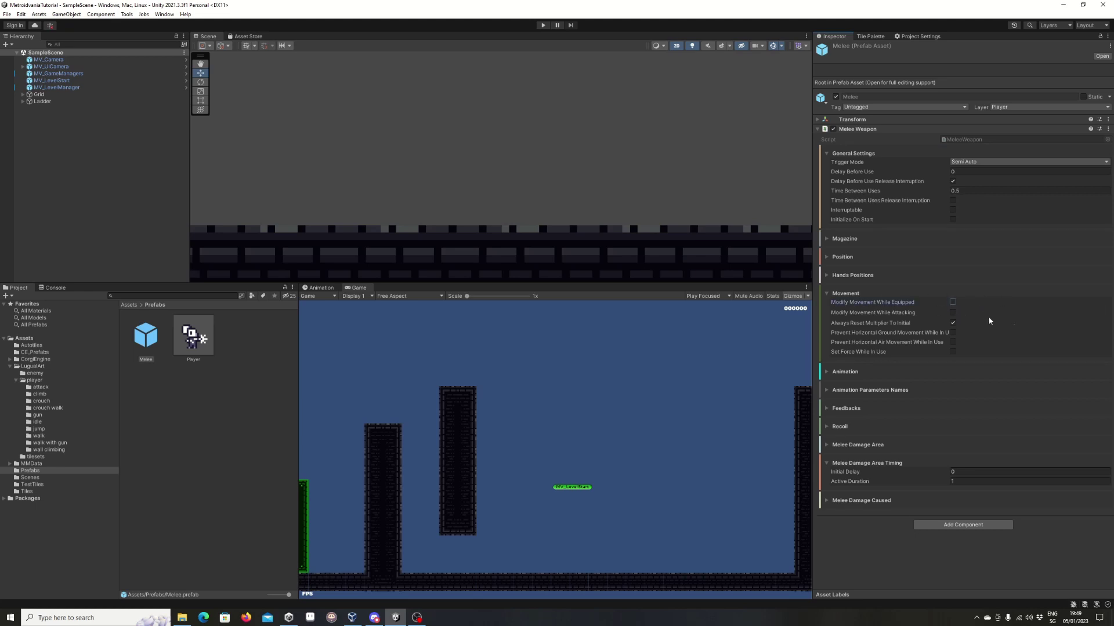
pyautogui.click(828, 293)
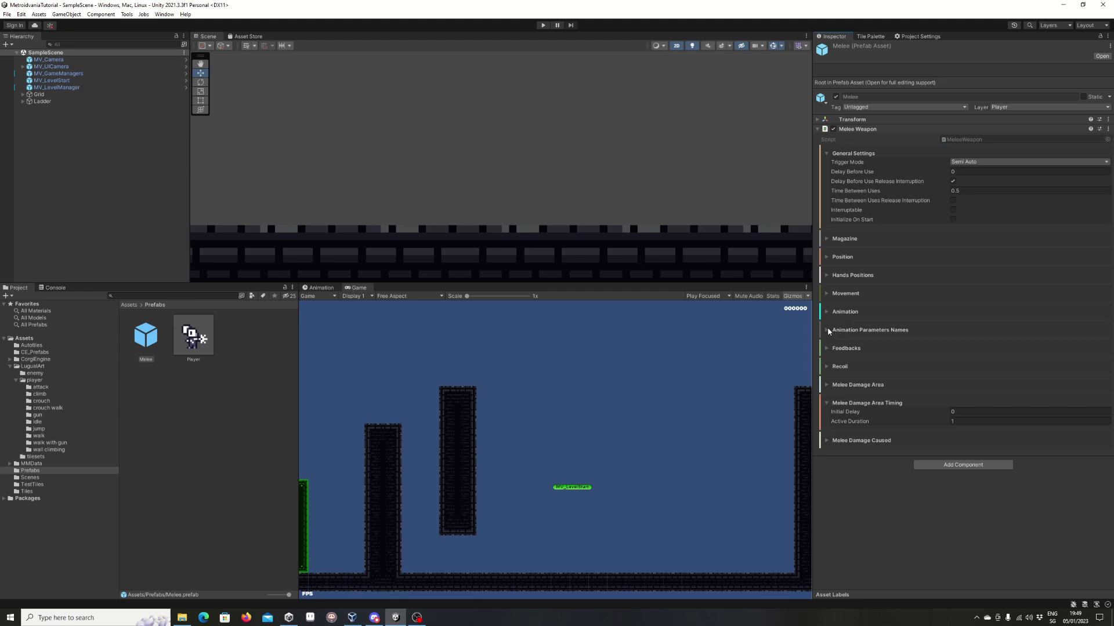
# Step: Examine the Melee weapon's Animation, Animation Parameters Names, Feedbacks and Melee Damage Area settings, collapsing each section again
pyautogui.click(827, 312)
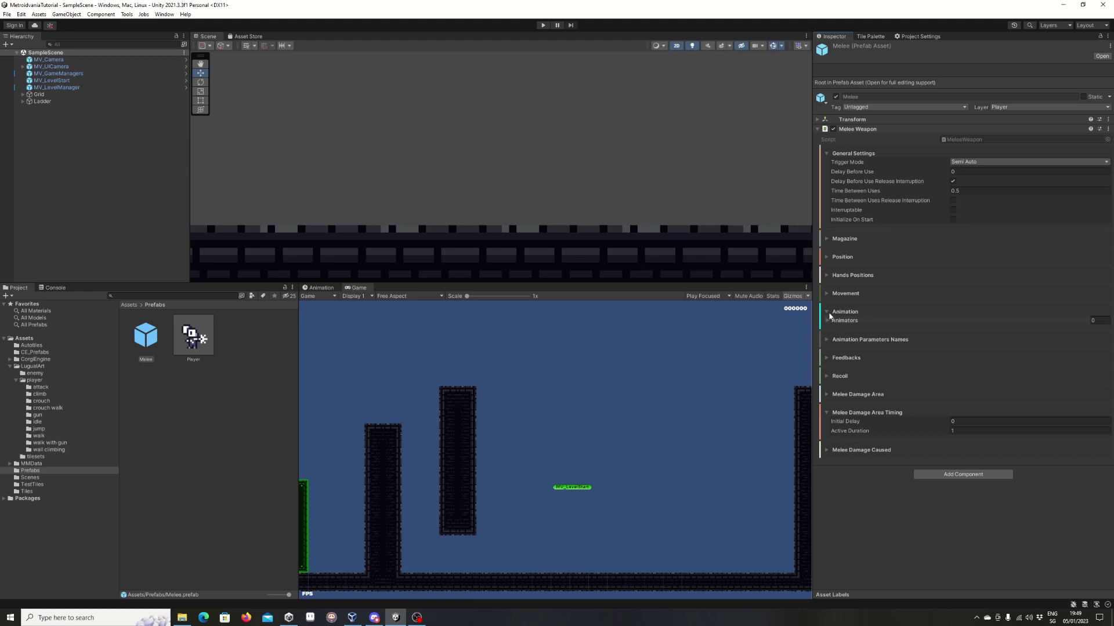
pyautogui.click(827, 312)
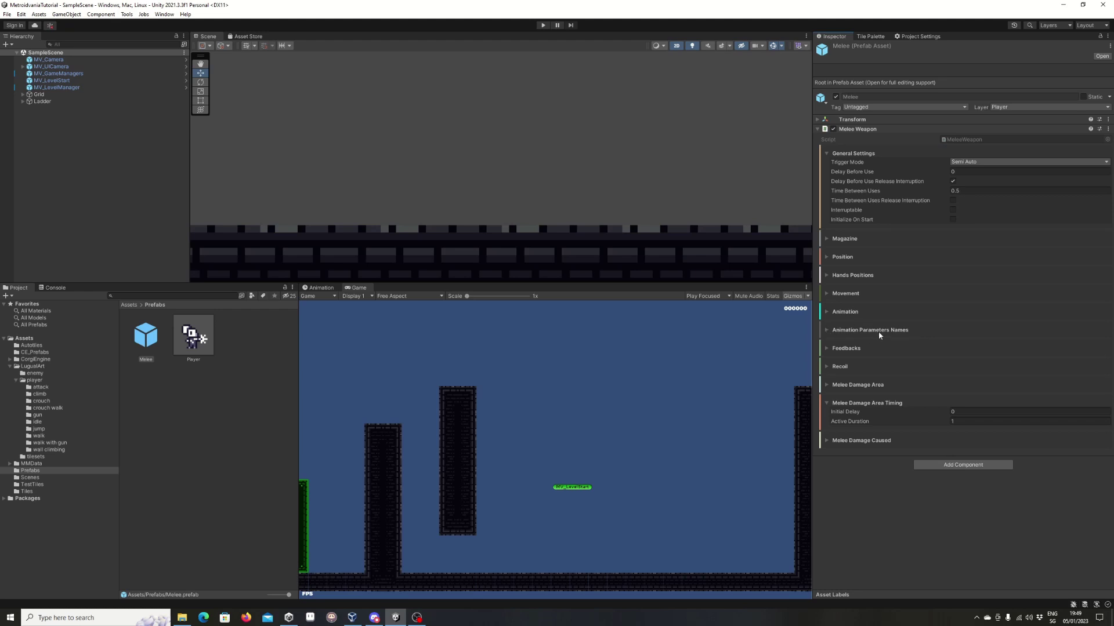
pyautogui.click(828, 329)
pyautogui.click(827, 330)
pyautogui.click(827, 348)
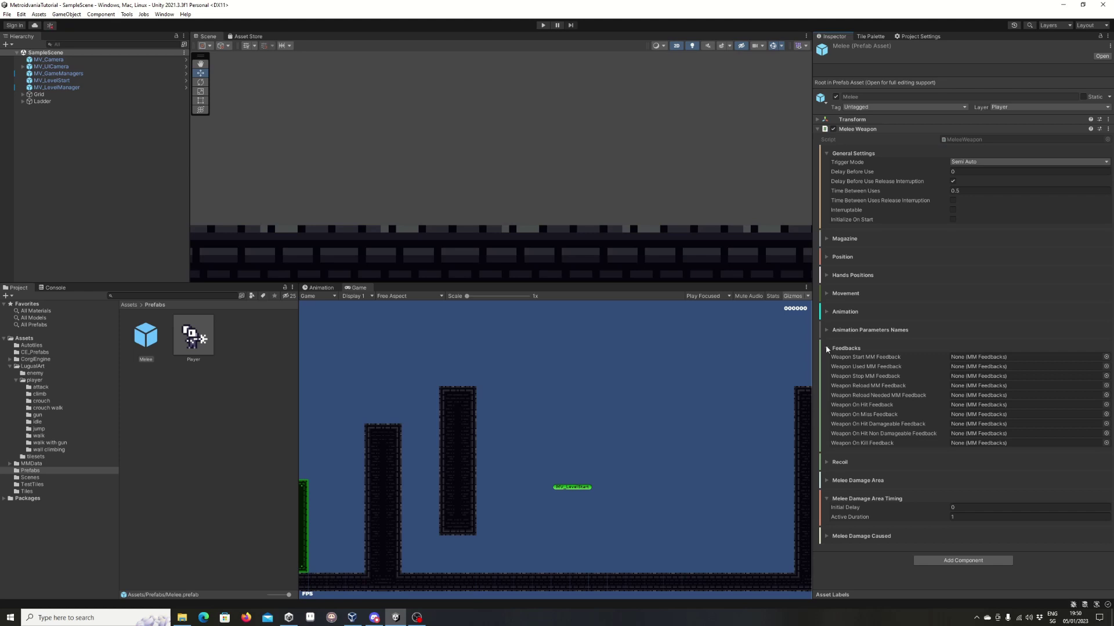
pyautogui.click(826, 348)
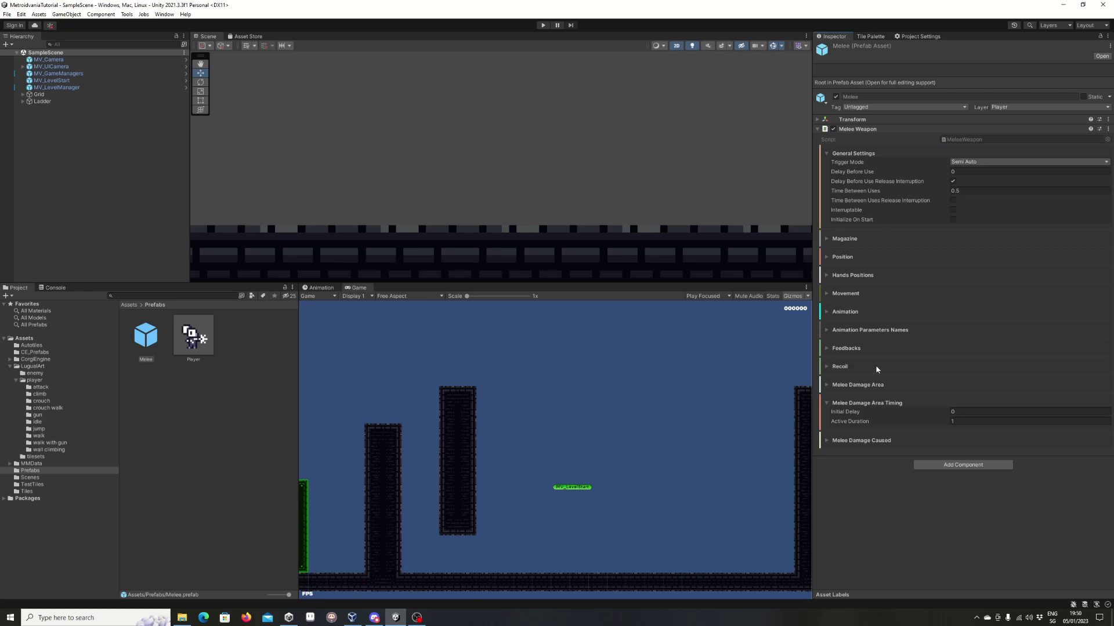
pyautogui.click(828, 384)
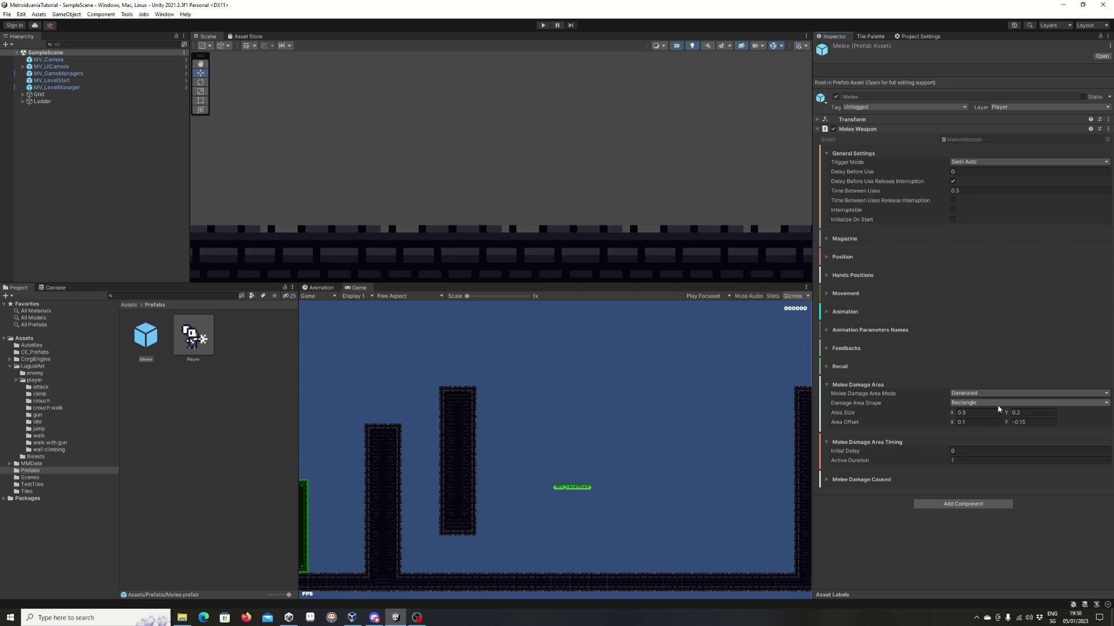
pyautogui.click(827, 386)
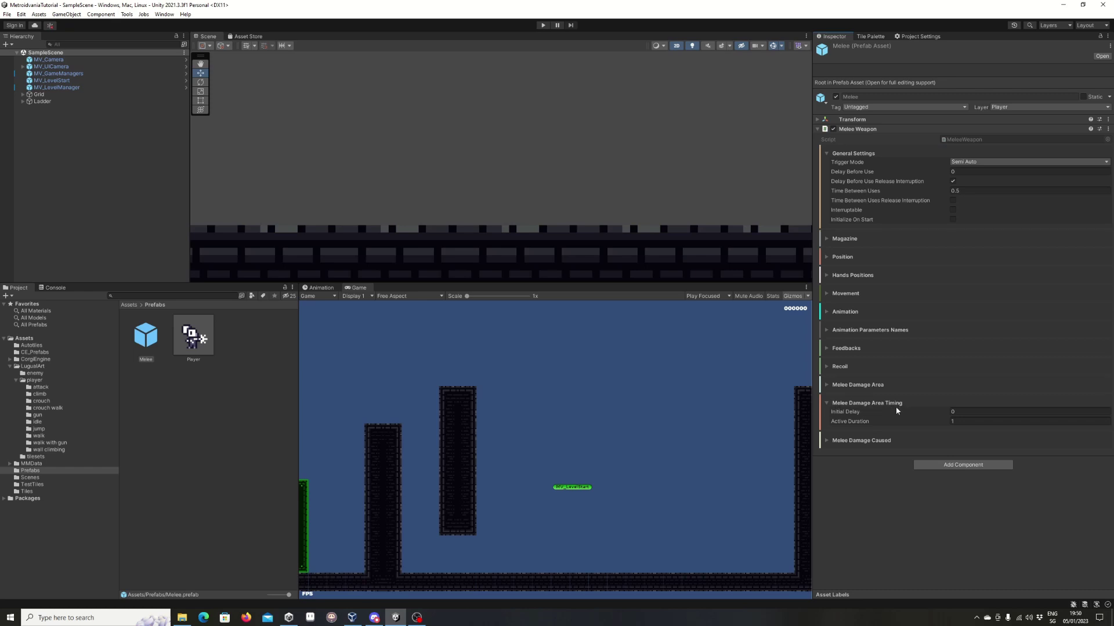
# Step: Set the Active Duration in the weapon's Melee Damage Area Timing to 0.3
pyautogui.moveTo(848, 417)
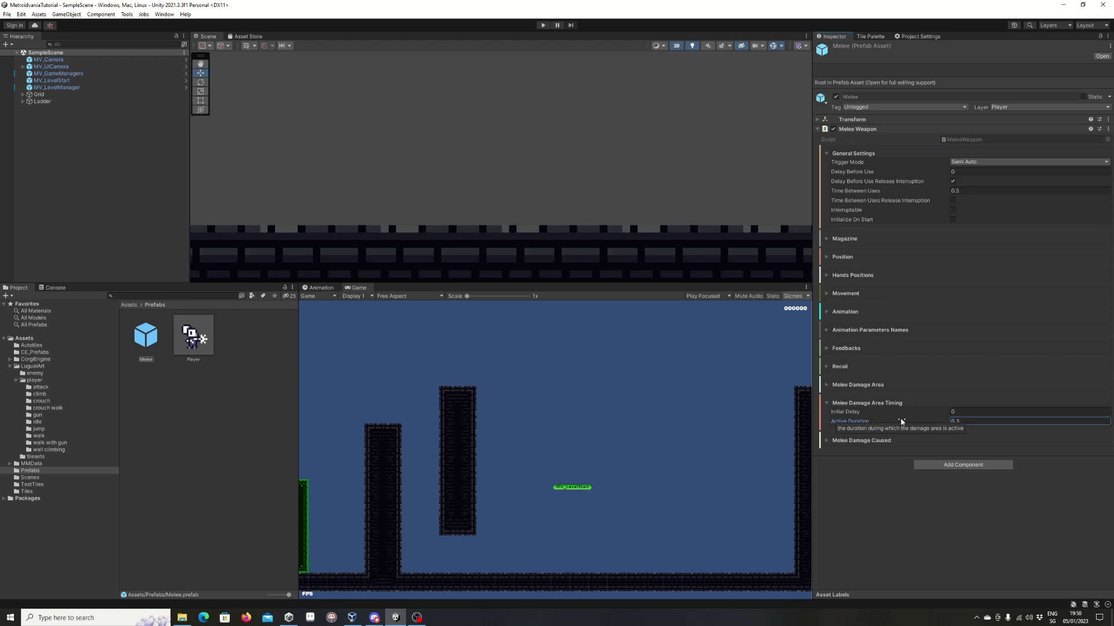
pyautogui.click(900, 496)
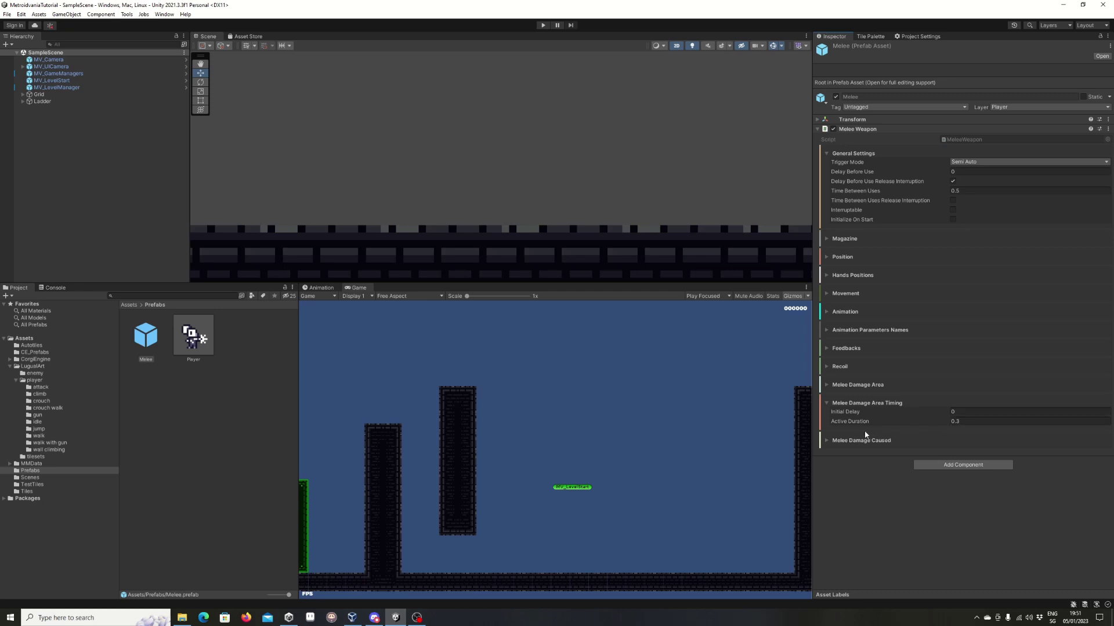
# Step: Expand the weapon's Melee Damage Caused settings and set the Target Layer Mask to Enemies
pyautogui.click(830, 441)
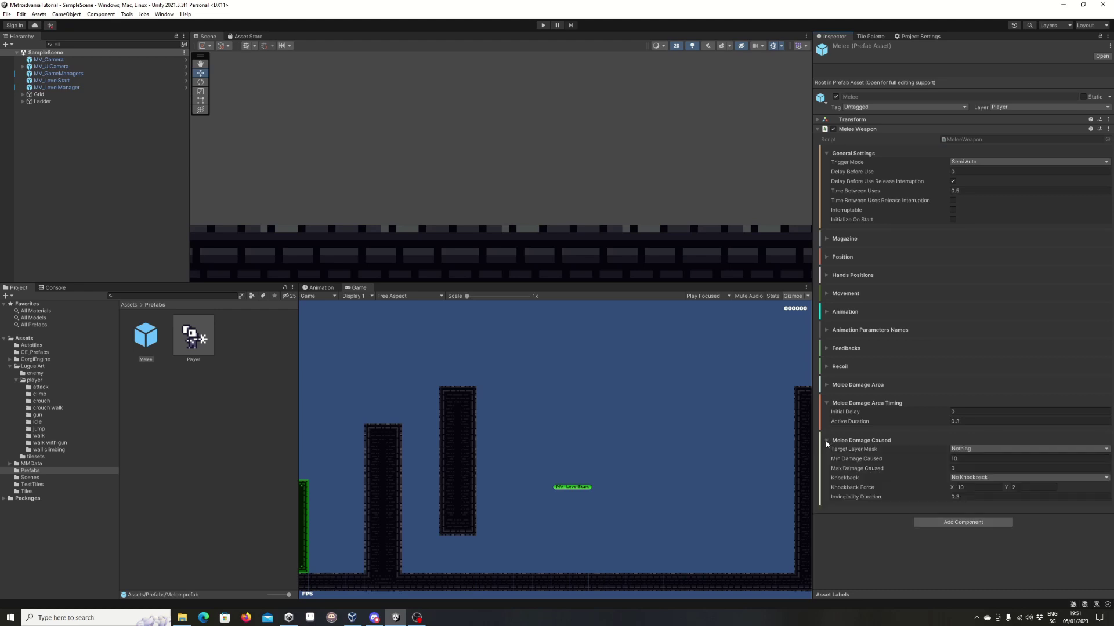
pyautogui.click(960, 458)
pyautogui.press('Return')
pyautogui.click(983, 450)
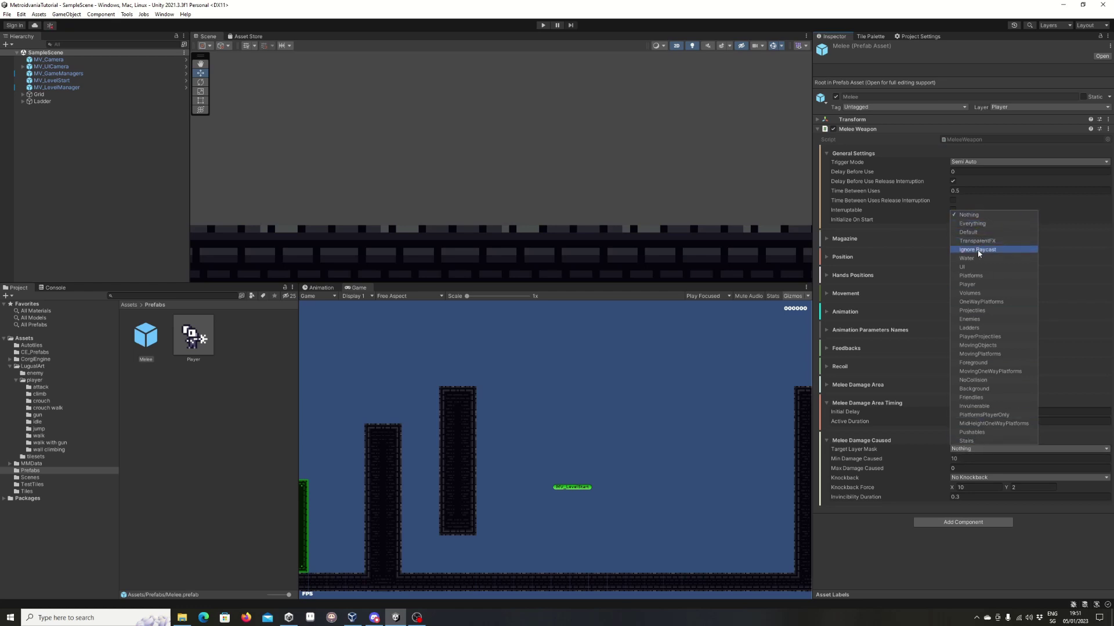
pyautogui.click(971, 320)
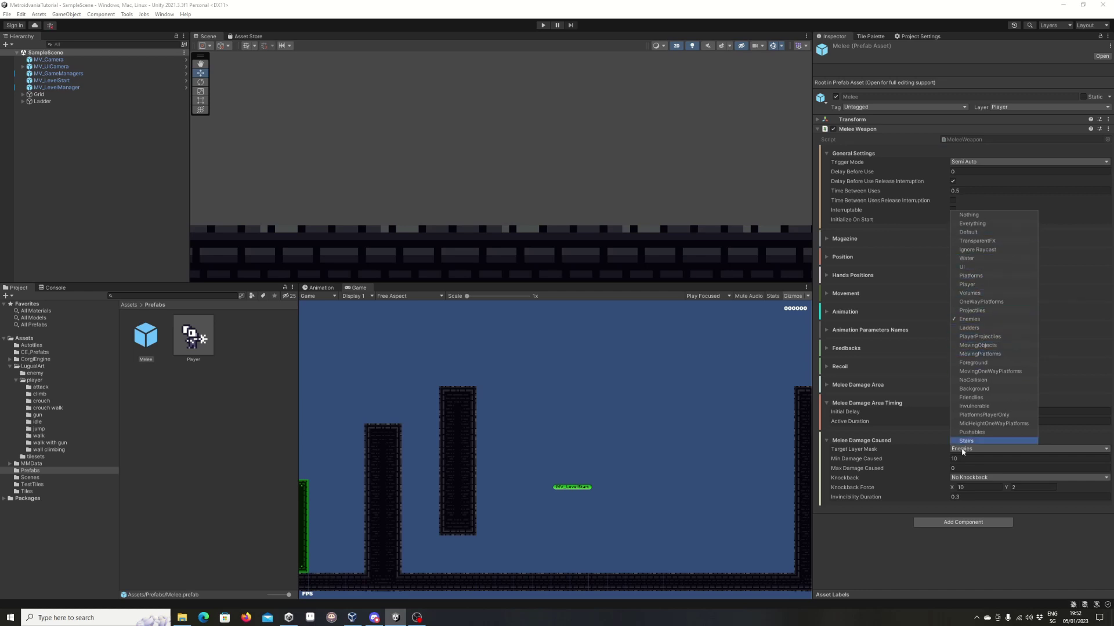
pyautogui.click(953, 562)
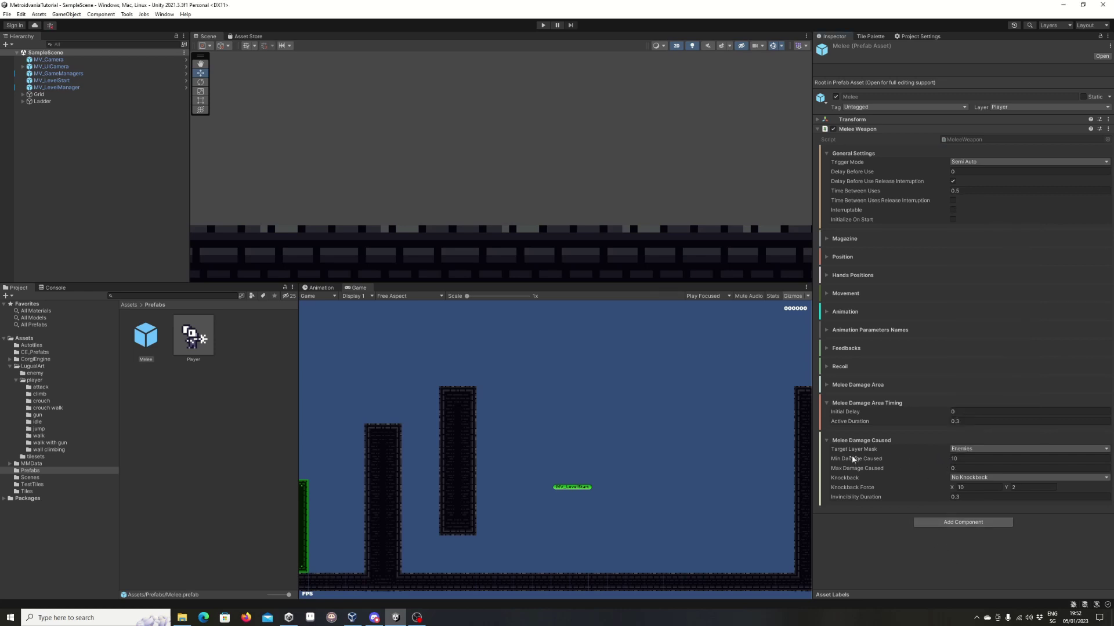
# Step: Try out the weapon's Min and Max Damage Caused values and reset Max Damage Caused to 0
pyautogui.moveTo(835, 461)
pyautogui.click(963, 459)
pyautogui.click(917, 429)
pyautogui.click(947, 468)
pyautogui.press('BackSpace')
pyautogui.press('BackSpace')
pyautogui.write('0')
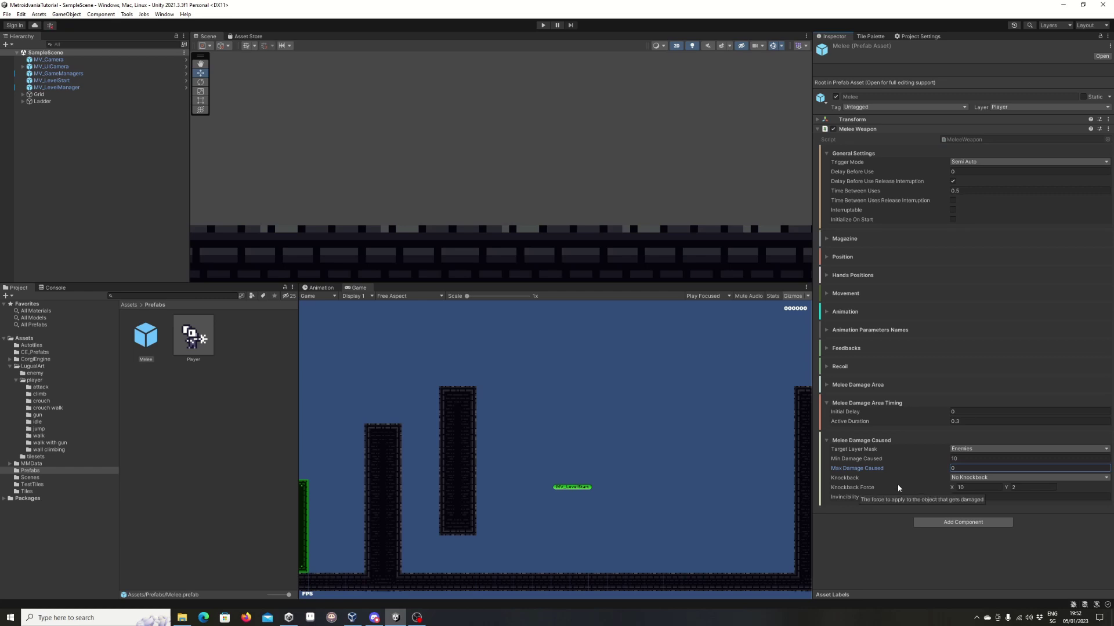
pyautogui.moveTo(838, 470)
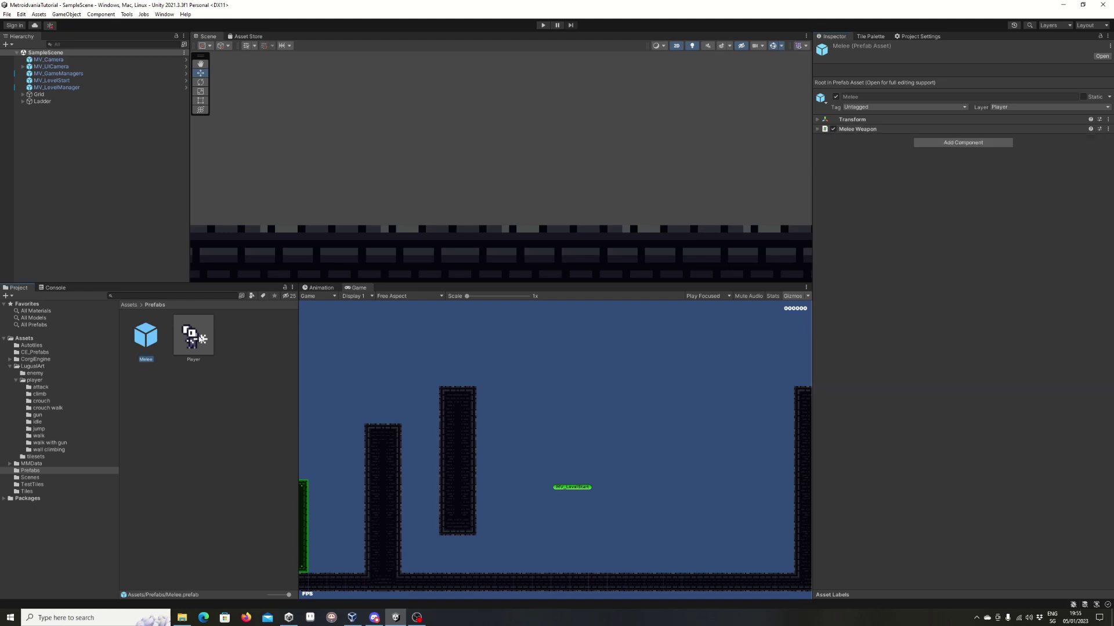
# Step: Examine the Player prefab's Character Handle Weapon options, briefly disabling Can Pickup Weapons and enabling it again
pyautogui.click(201, 339)
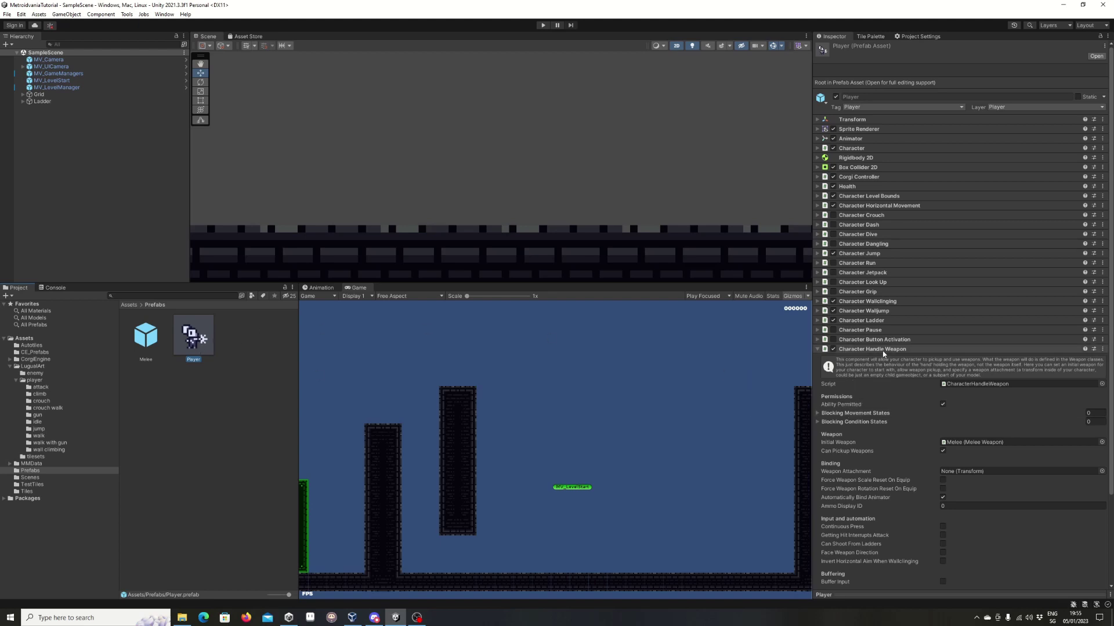
pyautogui.scroll(-4, 980, 490)
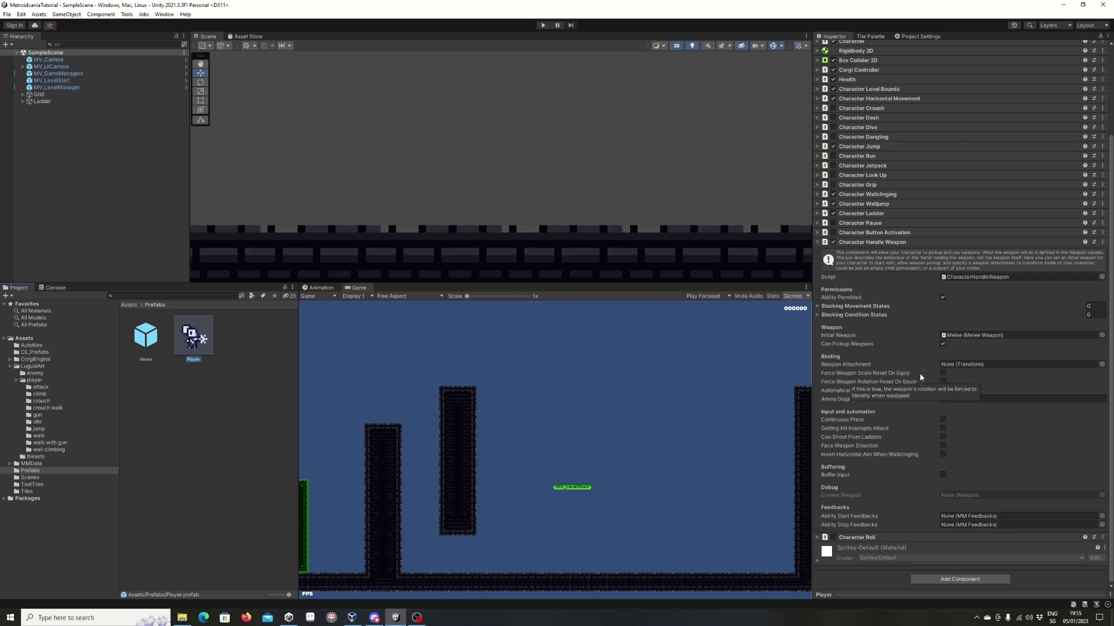
pyautogui.click(943, 346)
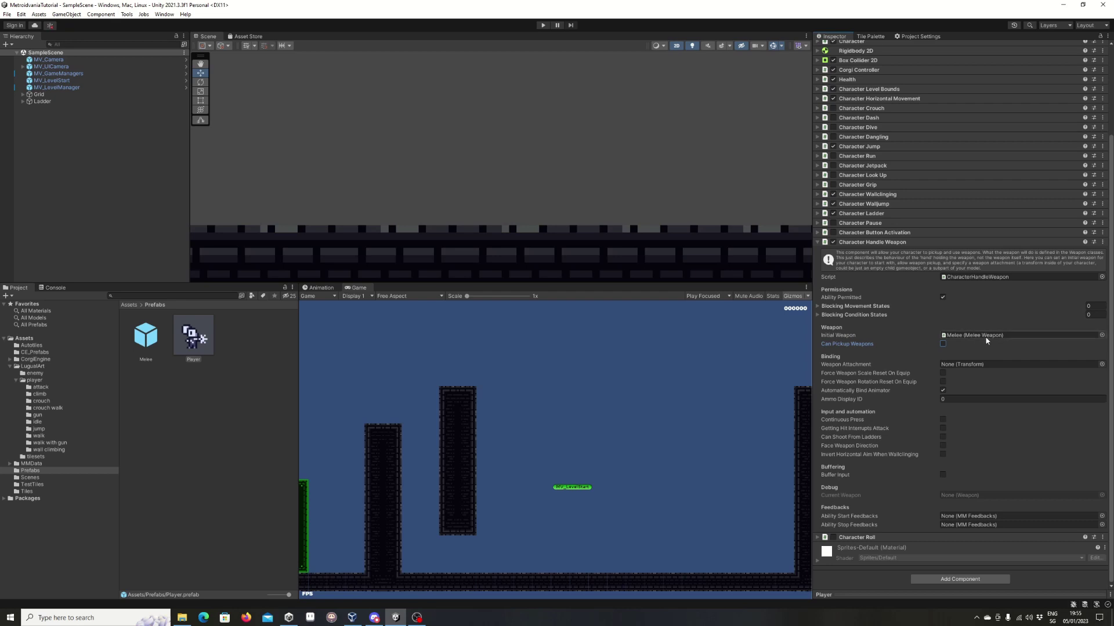
pyautogui.click(943, 346)
pyautogui.moveTo(848, 375)
pyautogui.moveTo(848, 421)
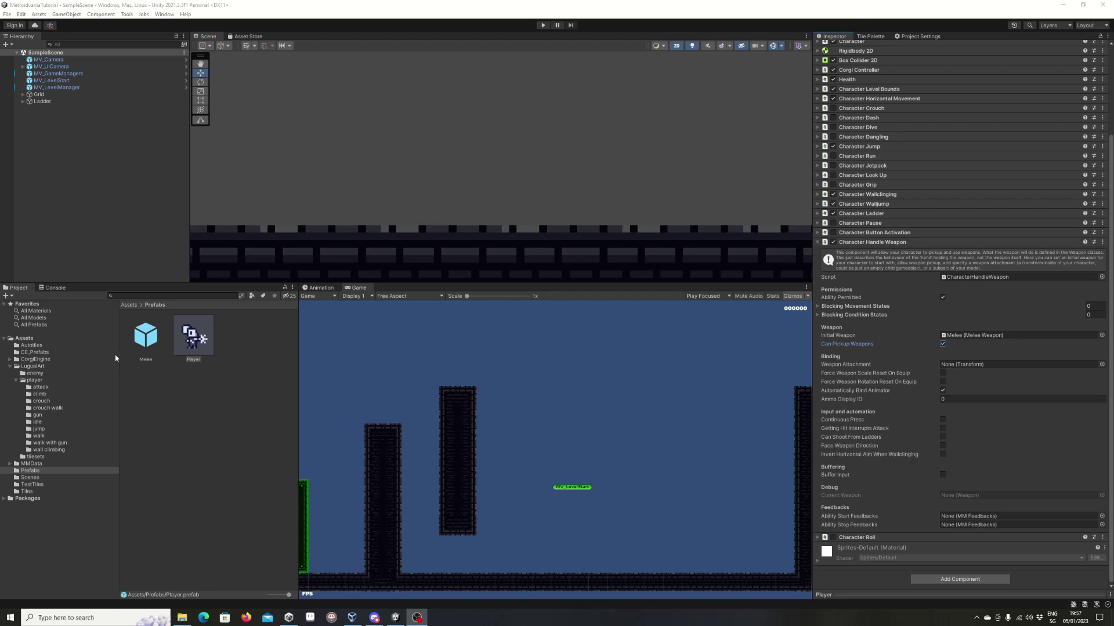
# Step: Review the Melee prefab's expanded Melee Weapon settings and return to the Player prefab's components
pyautogui.click(153, 343)
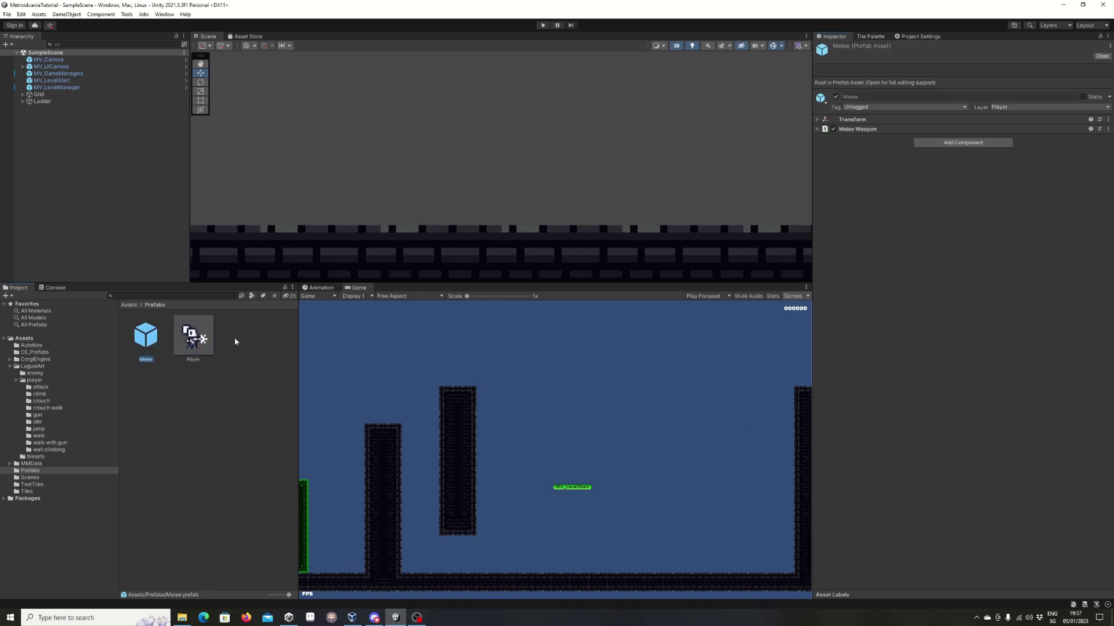
pyautogui.click(816, 129)
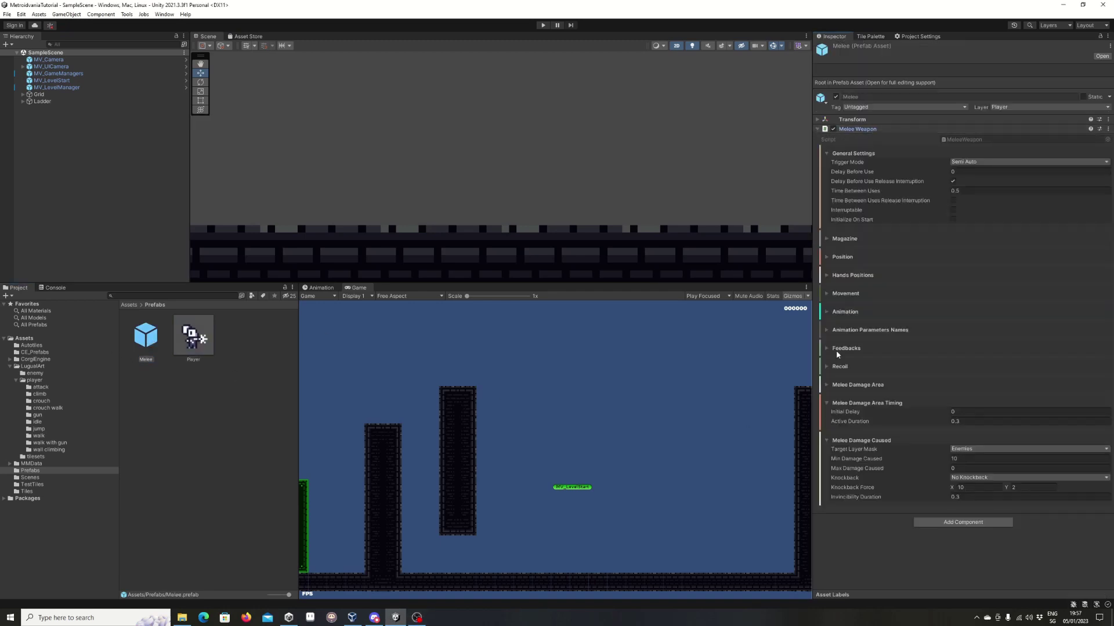
pyautogui.click(198, 338)
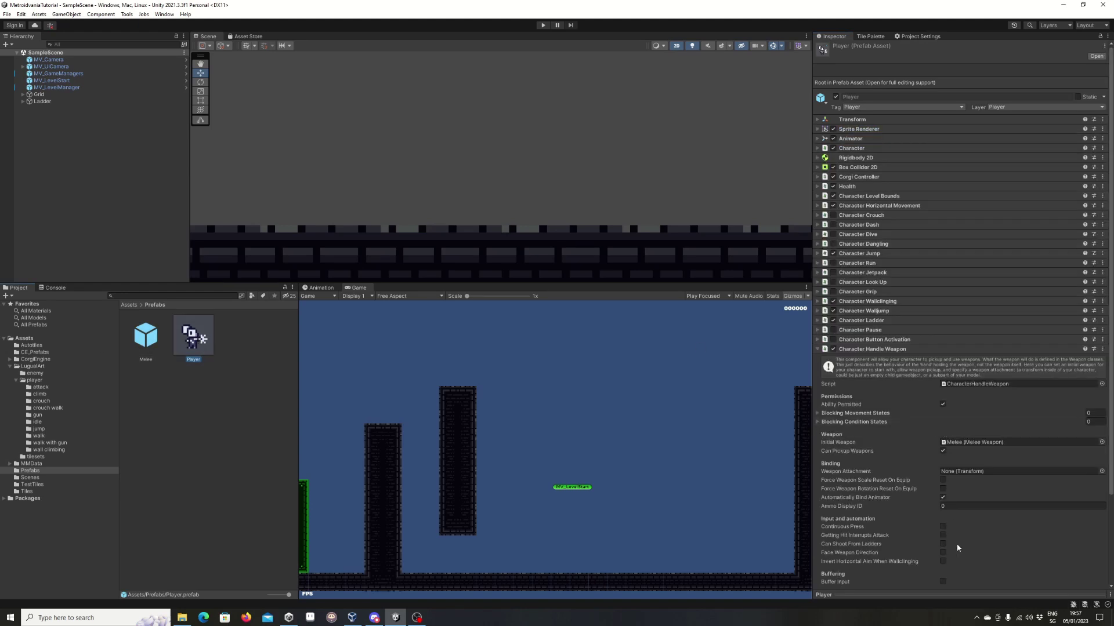